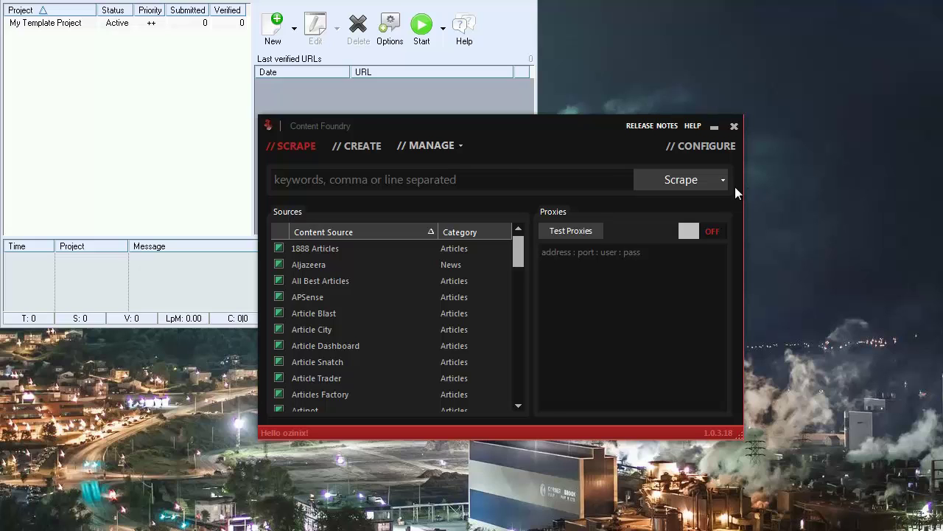
- Enter iphone as the keyword to scrape and look through the list of content sources
{"action": "left_click", "coordinate": [385, 189]}
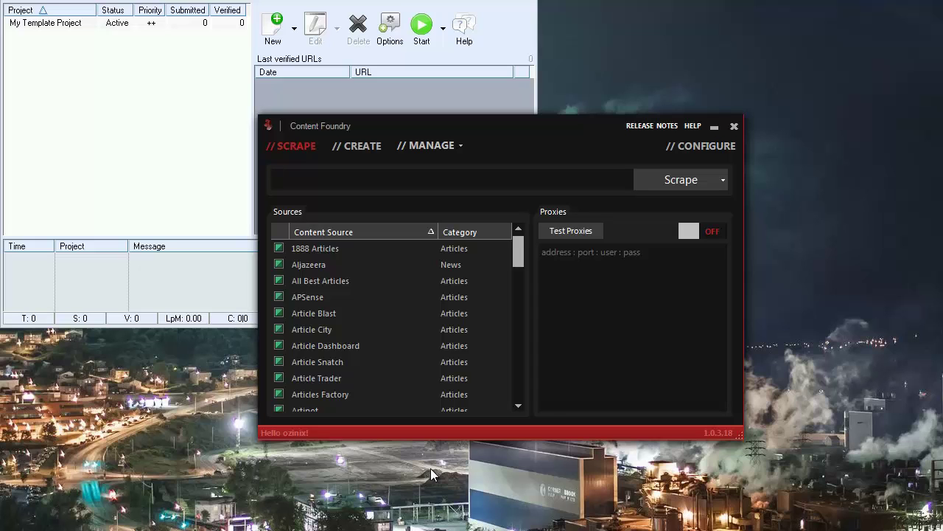
{"action": "type", "text": "iphone"}
{"action": "left_click_drag", "start_coordinate": [520, 253], "coordinate": [518, 396]}
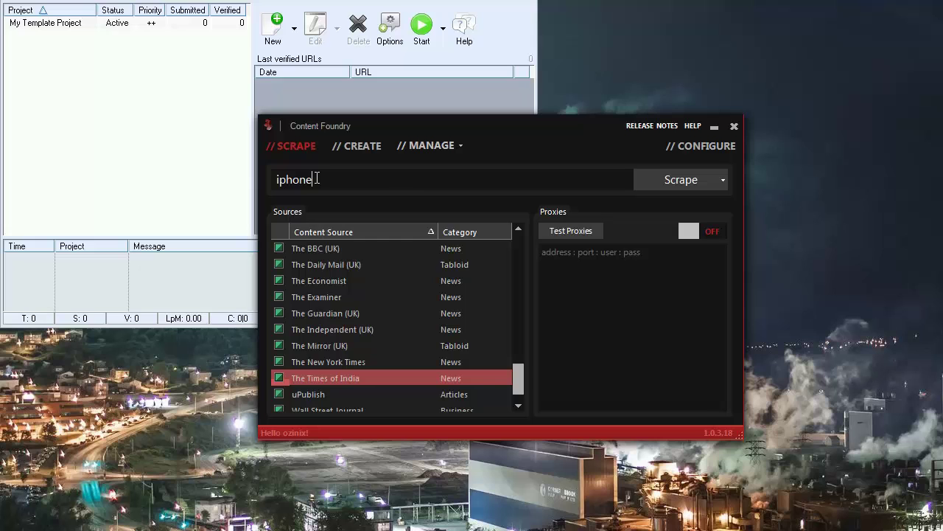
{"action": "left_click_drag", "start_coordinate": [317, 180], "coordinate": [276, 180]}
{"action": "left_click_drag", "start_coordinate": [518, 379], "coordinate": [519, 255]}
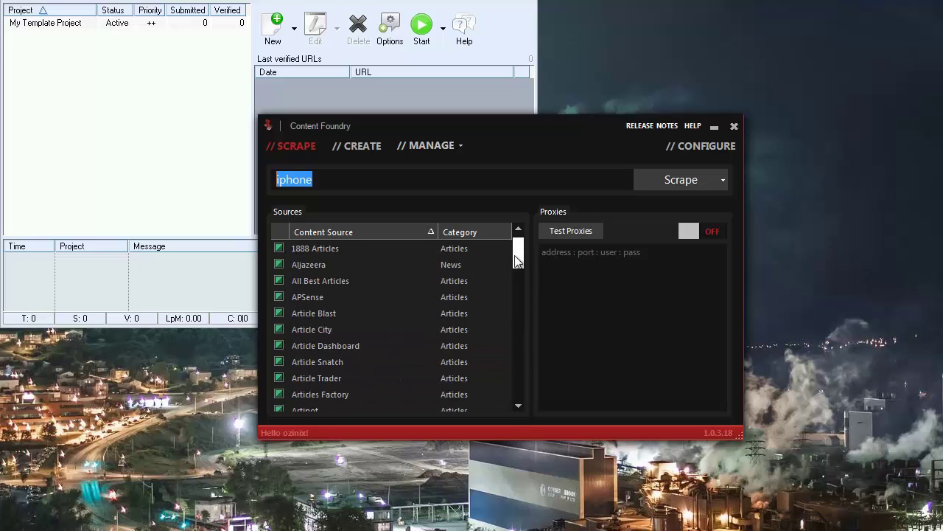
{"action": "left_click", "coordinate": [454, 185]}
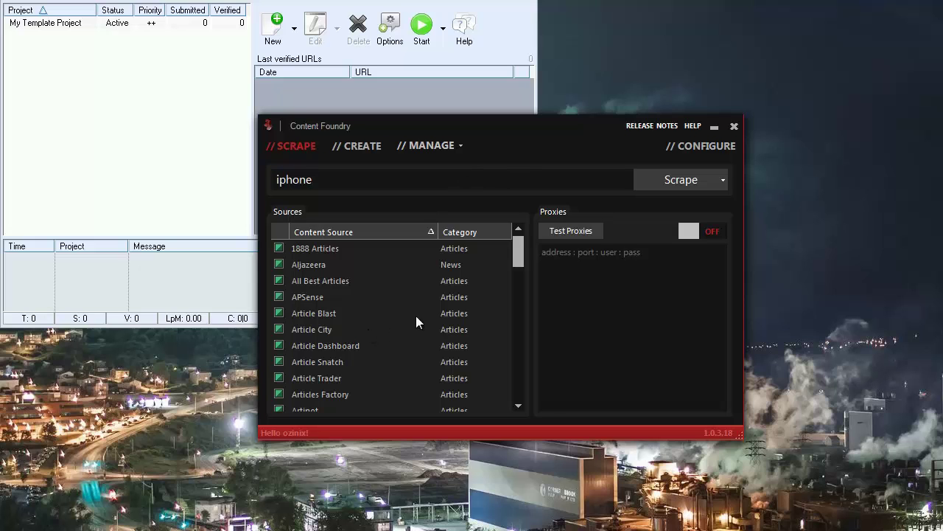
{"action": "scroll", "coordinate": [516, 302], "scroll_direction": "down", "scroll_amount": 15}
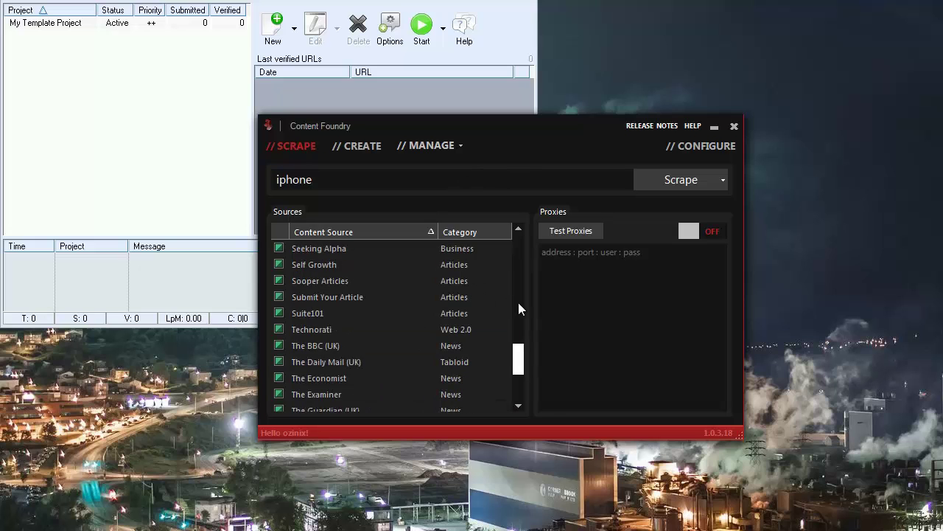
{"action": "scroll", "coordinate": [518, 302], "scroll_direction": "up", "scroll_amount": 15}
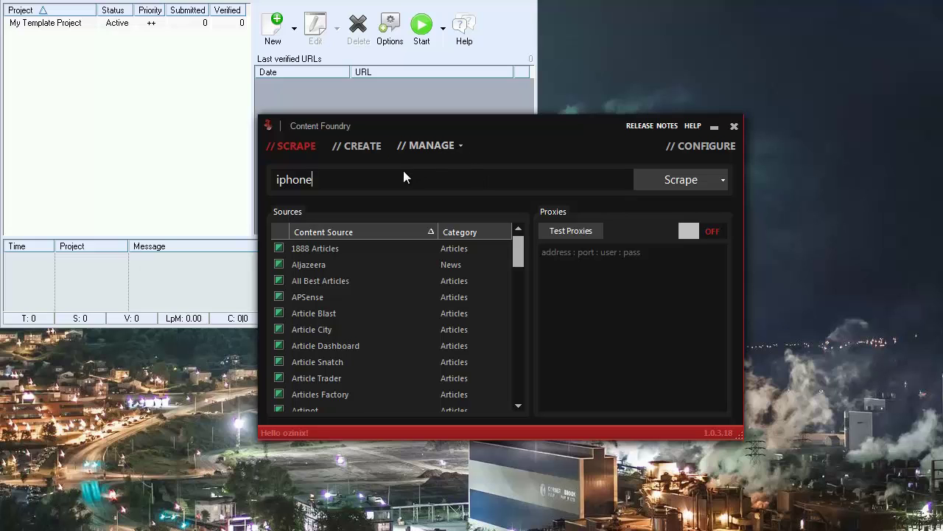
{"action": "left_click_drag", "start_coordinate": [481, 129], "coordinate": [463, 121]}
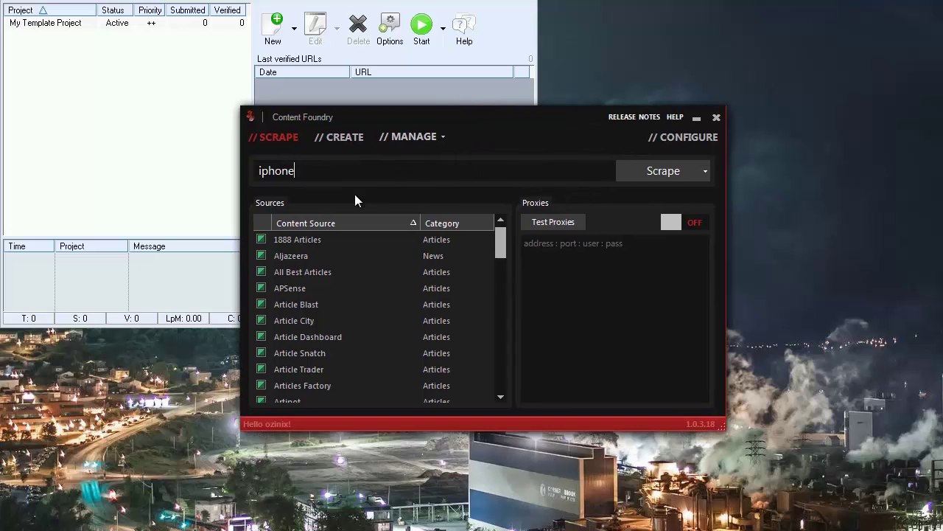
- Start the scrape and name the new project "used iPhone promotion"
{"action": "left_click", "coordinate": [638, 172]}
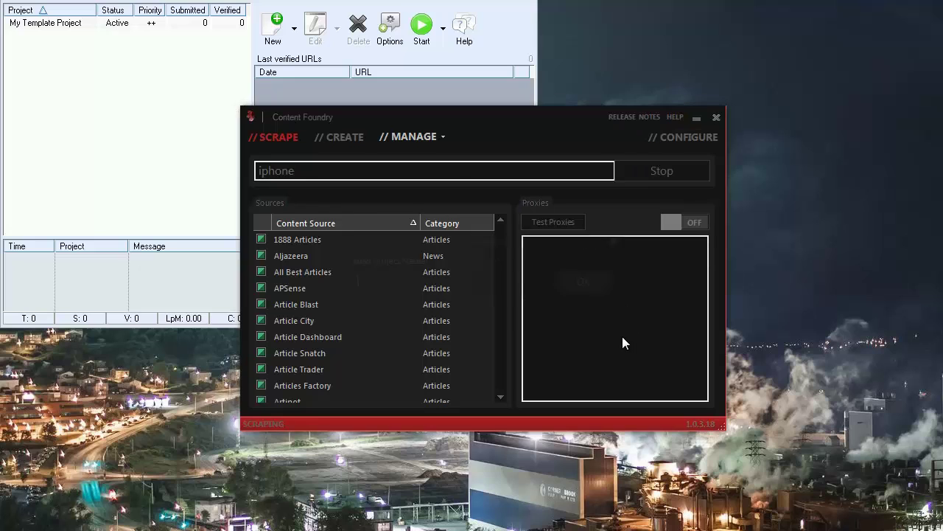
{"action": "type", "text": "used "}
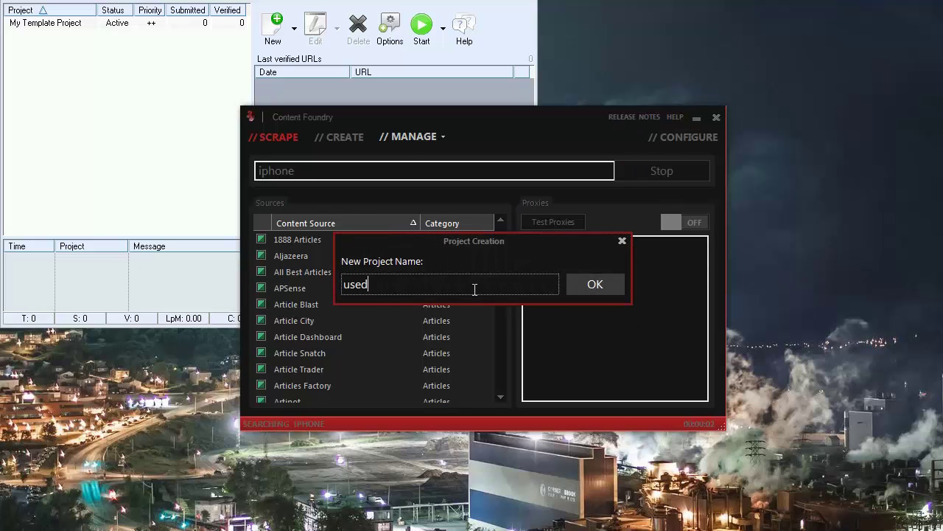
{"action": "type", "text": "iPhone promotion"}
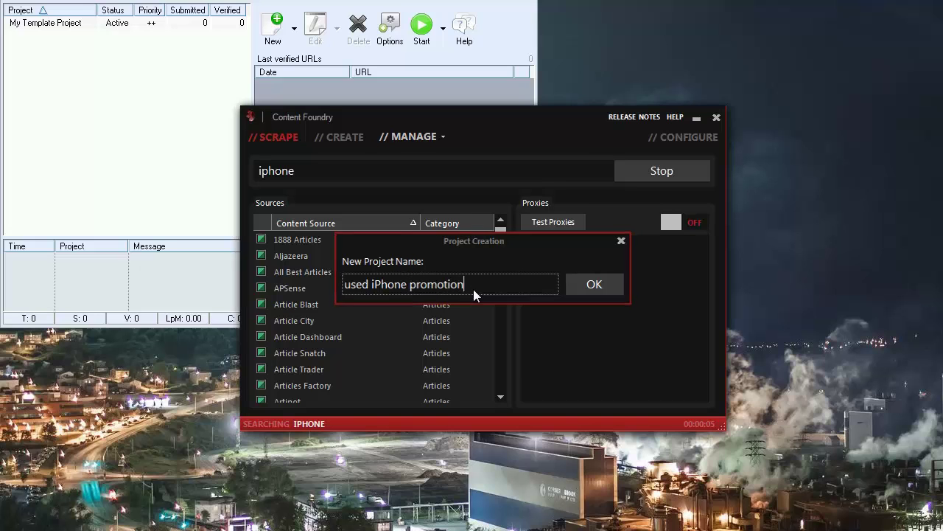
{"action": "key", "text": "Return"}
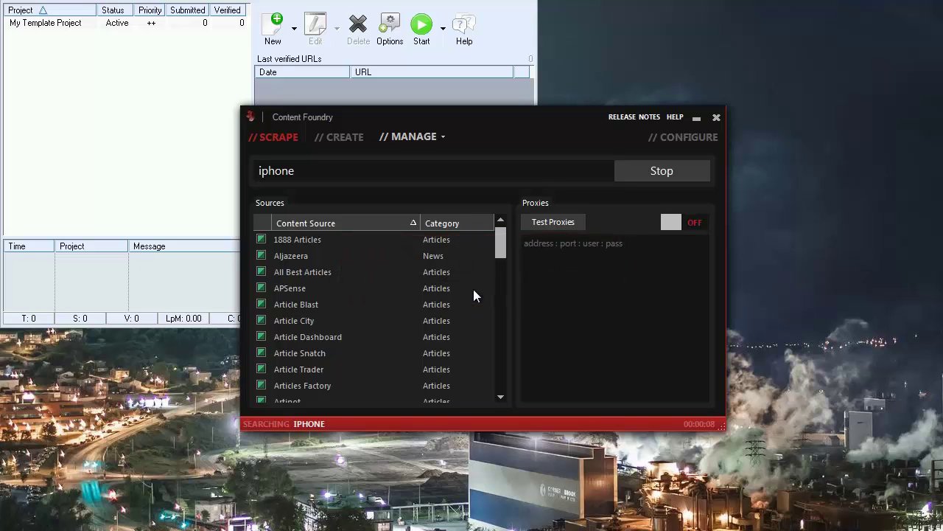
{"action": "left_click_drag", "start_coordinate": [525, 124], "coordinate": [508, 128]}
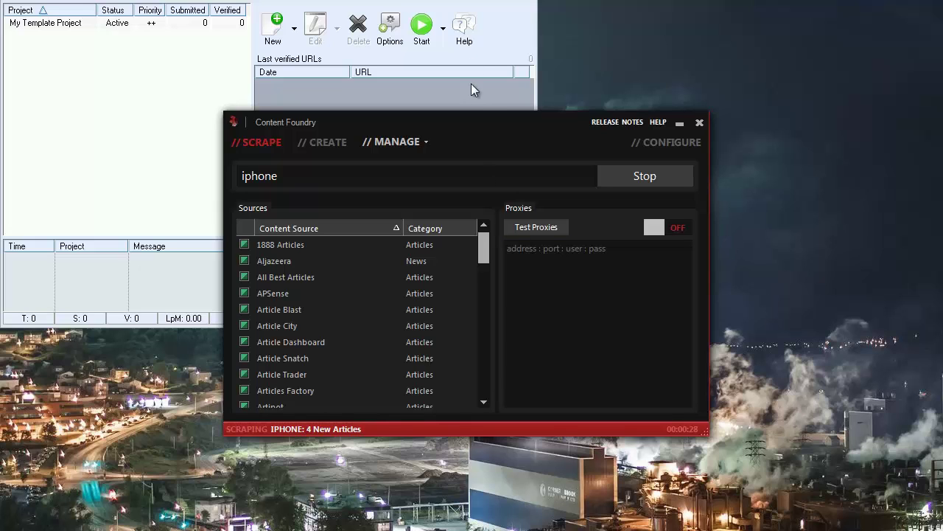
{"action": "left_click_drag", "start_coordinate": [478, 123], "coordinate": [567, 124]}
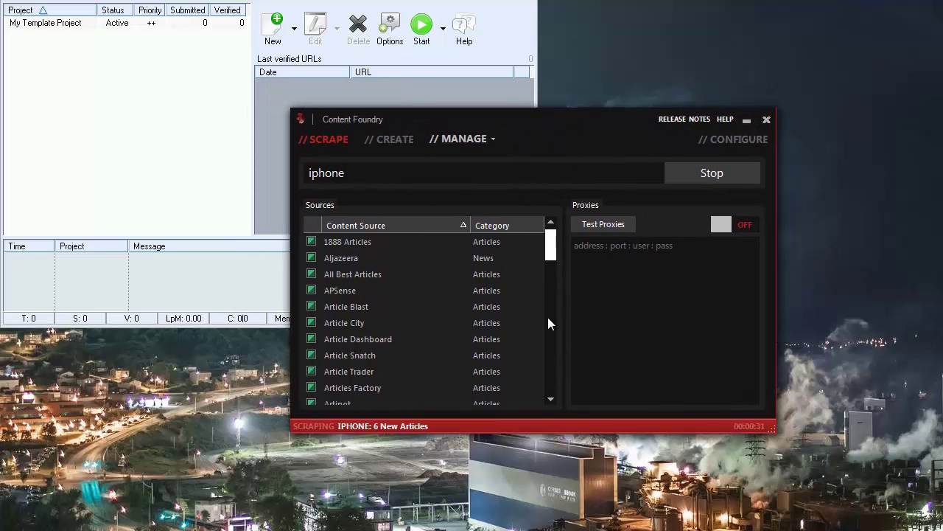
{"action": "scroll", "coordinate": [553, 285], "scroll_direction": "down", "scroll_amount": 15}
{"action": "scroll", "coordinate": [556, 343], "scroll_direction": "up", "scroll_amount": 15}
{"action": "left_click", "coordinate": [601, 280]}
{"action": "left_click", "coordinate": [538, 177]}
{"action": "left_click", "coordinate": [624, 304]}
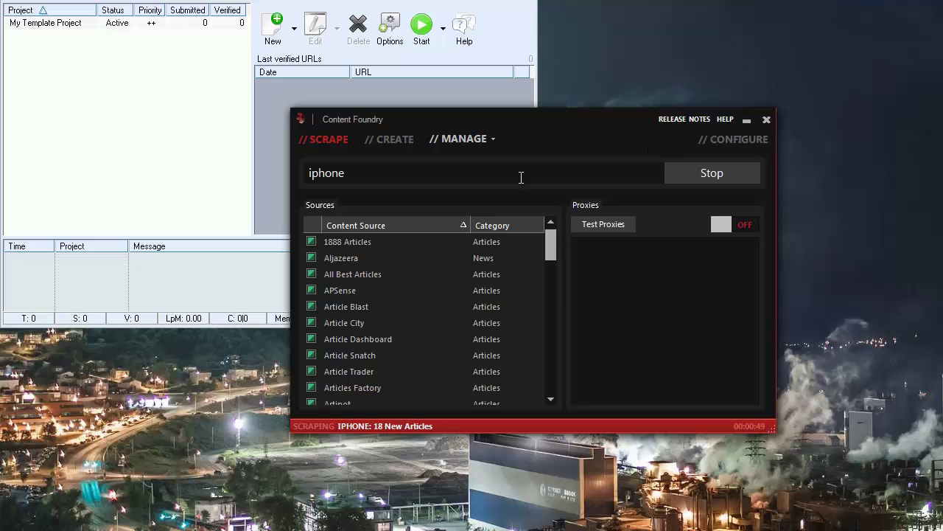
{"action": "left_click_drag", "start_coordinate": [533, 131], "coordinate": [510, 132]}
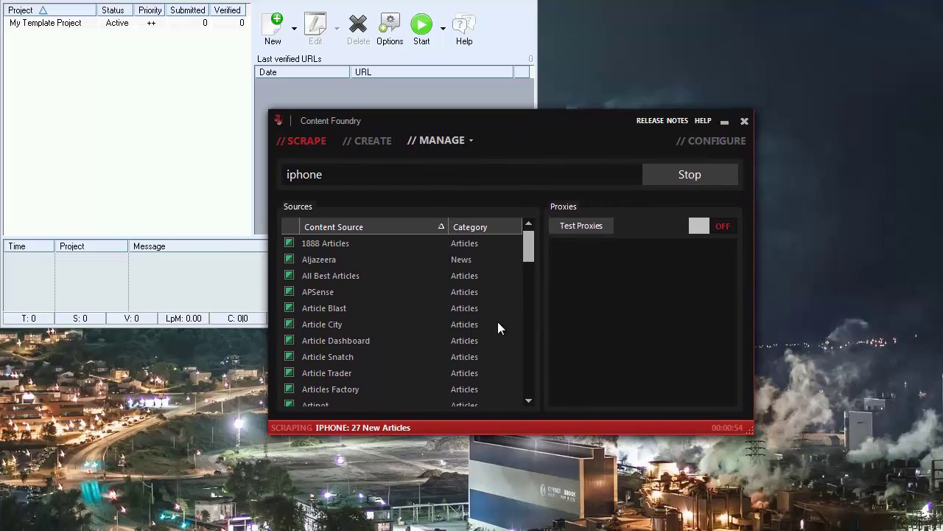
- Stop the running scrape and toggle the iphone content cache in the used iPhone promotion project
{"action": "left_click", "coordinate": [679, 183]}
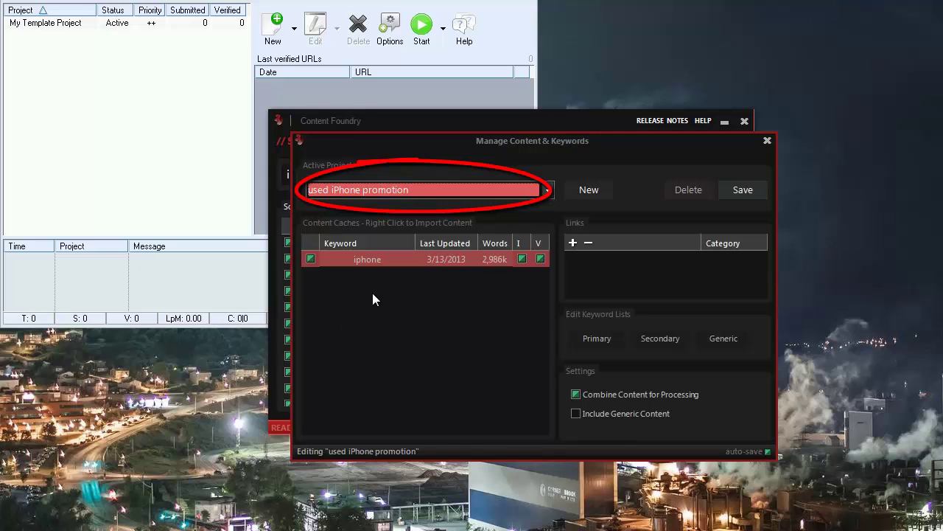
{"action": "left_click", "coordinate": [309, 260]}
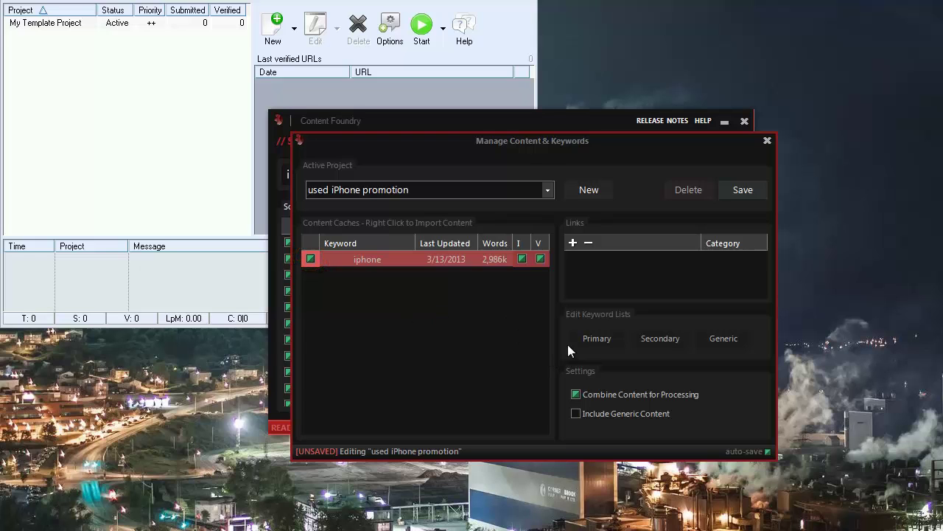
- Set the project's additional primary keywords to "used iphone" and "buy used iphone" on separate lines, and save them
{"action": "left_click", "coordinate": [594, 339]}
{"action": "left_click", "coordinate": [507, 328]}
{"action": "mouse_move", "coordinate": [470, 207]}
{"action": "left_mouse_down"}
{"action": "mouse_move", "coordinate": [483, 207]}
{"action": "mouse_move", "coordinate": [465, 333]}
{"action": "mouse_move", "coordinate": [491, 263]}
{"action": "left_mouse_up"}
{"action": "left_click_drag", "start_coordinate": [453, 299], "coordinate": [337, 309]}
{"action": "key", "text": "Home"}
{"action": "type", "text": "used iphone b"}
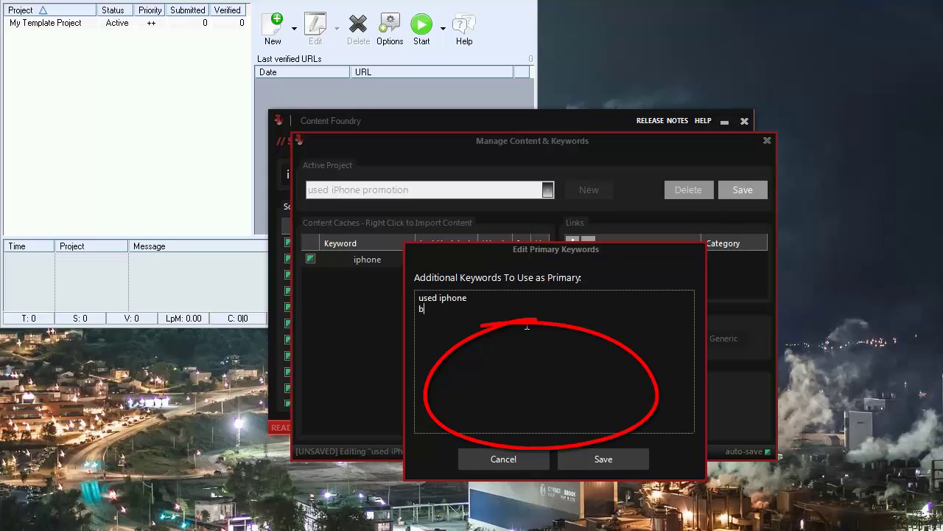
{"action": "type", "text": "uy used iphone"}
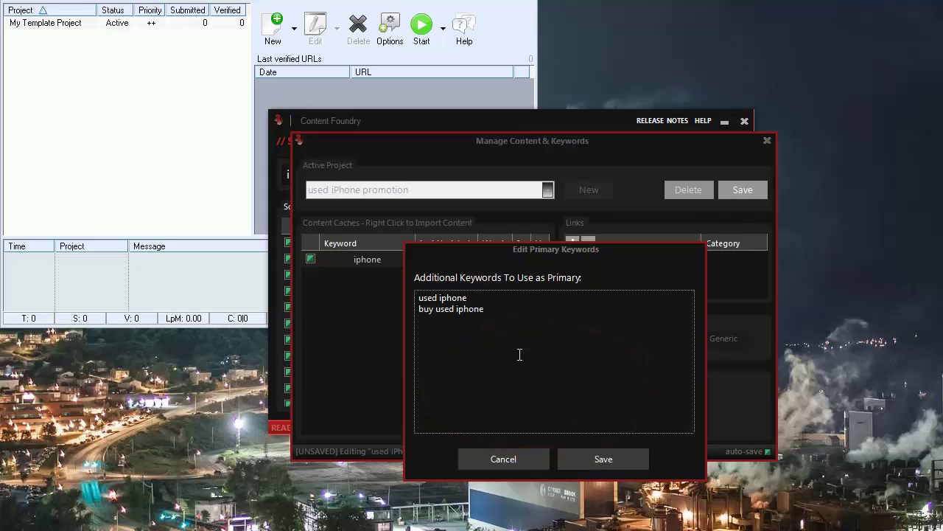
{"action": "left_click_drag", "start_coordinate": [424, 297], "coordinate": [458, 322]}
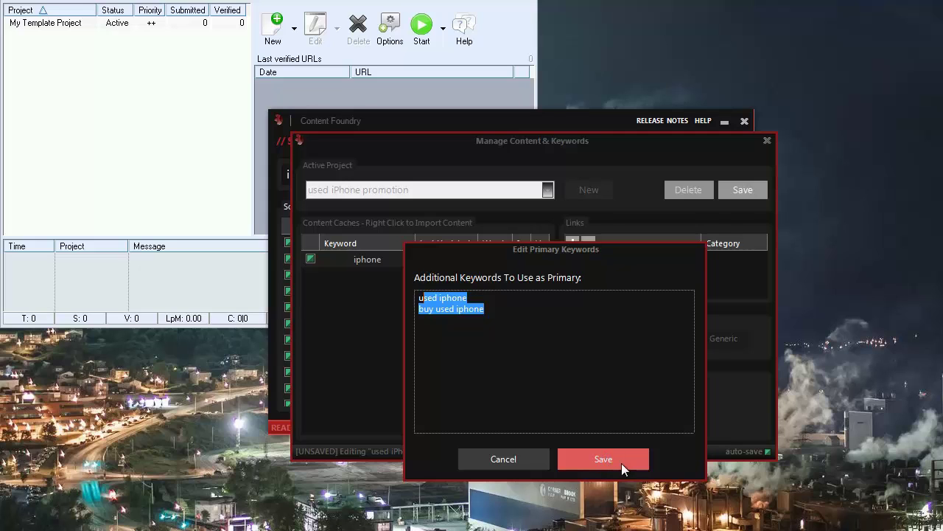
{"action": "left_click", "coordinate": [621, 457]}
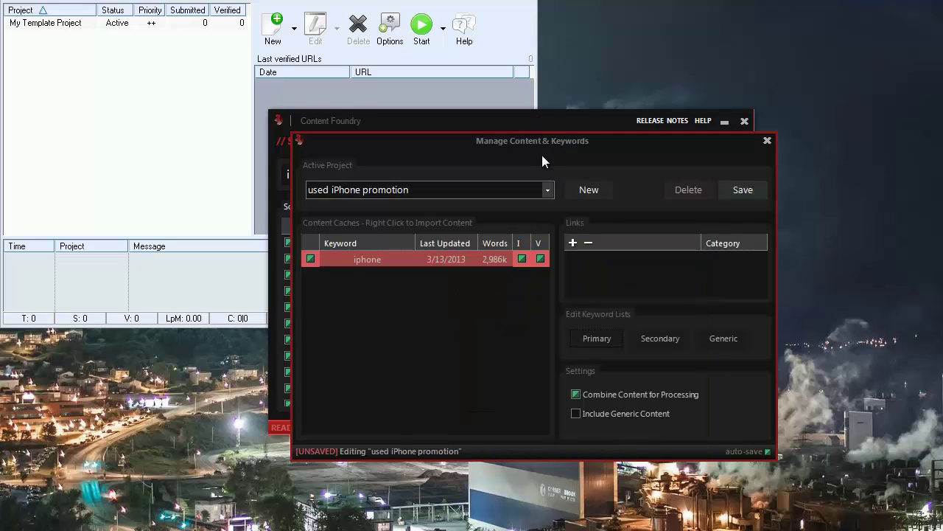
- On the content creation page, choose the iphone promotion project, the GSA Search Engine Ranker template and the keyword best iphone deals
{"action": "left_click_drag", "start_coordinate": [530, 136], "coordinate": [514, 179]}
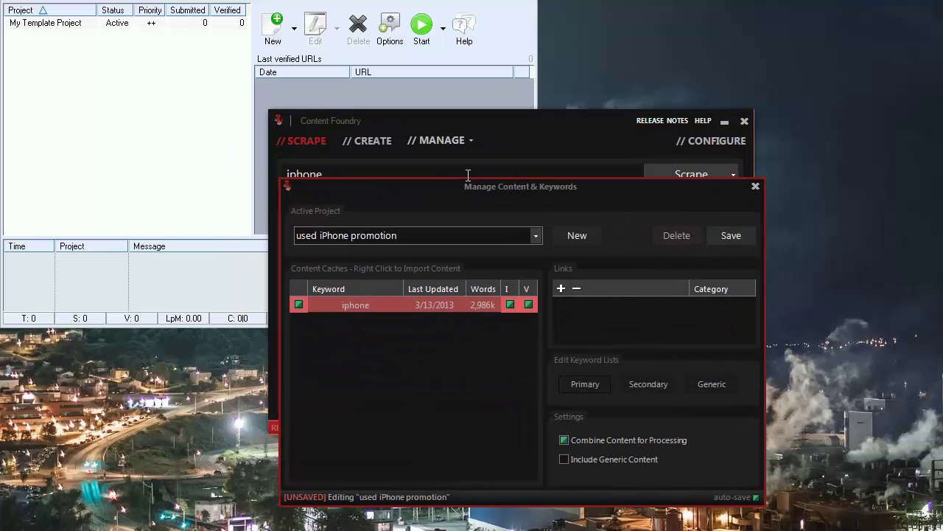
{"action": "left_click", "coordinate": [369, 139]}
{"action": "left_click", "coordinate": [381, 177]}
{"action": "left_click", "coordinate": [384, 188]}
{"action": "left_click", "coordinate": [383, 194]}
{"action": "left_click", "coordinate": [385, 212]}
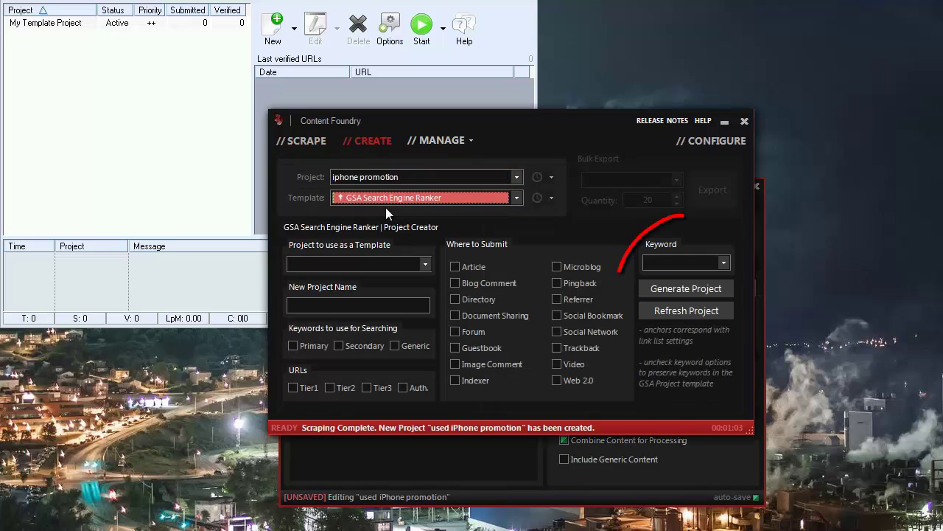
{"action": "left_click", "coordinate": [681, 263]}
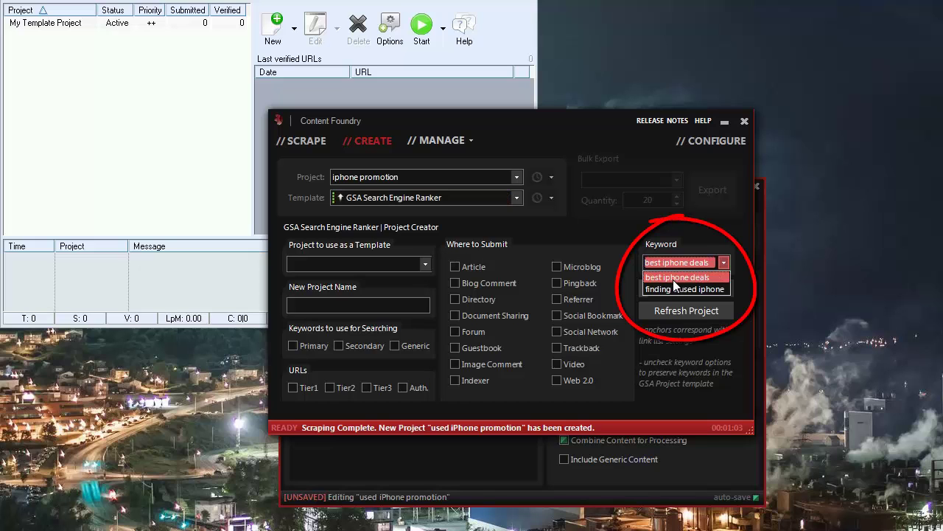
{"action": "left_click", "coordinate": [672, 275]}
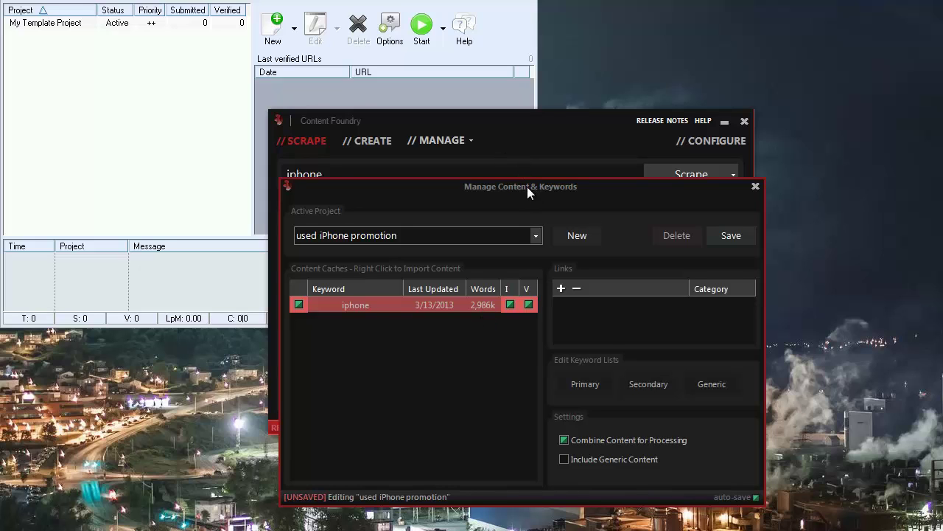
- Review the additional primary keywords of the used iPhone promotion project without editing them
{"action": "left_click_drag", "start_coordinate": [527, 186], "coordinate": [545, 182]}
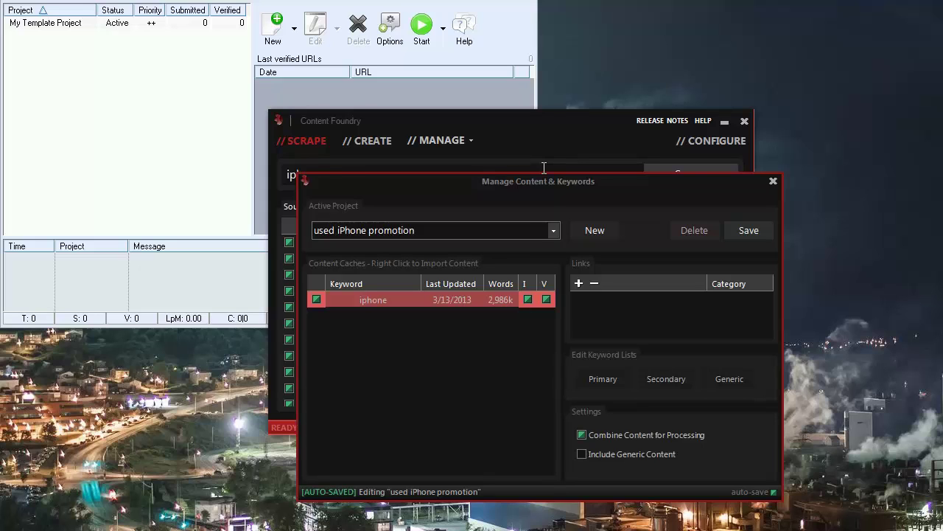
{"action": "left_click_drag", "start_coordinate": [511, 182], "coordinate": [494, 141]}
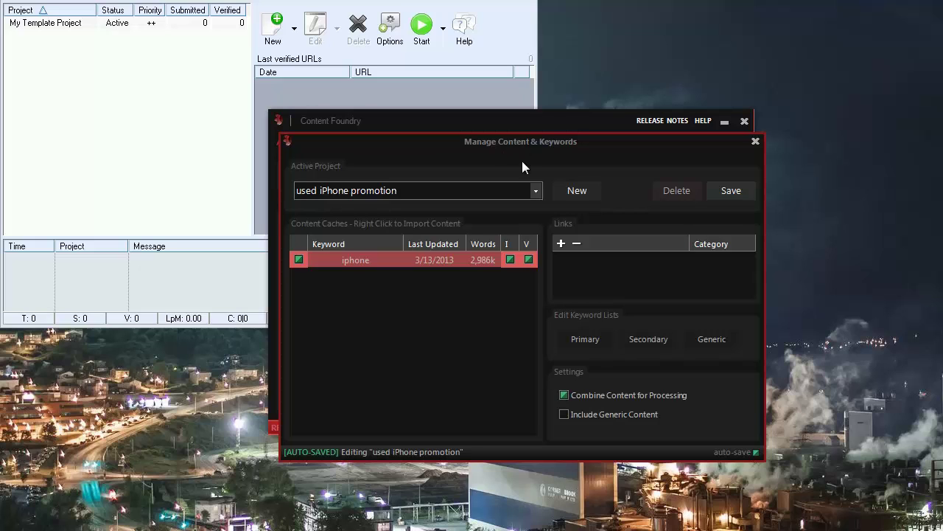
{"action": "left_click", "coordinate": [582, 340]}
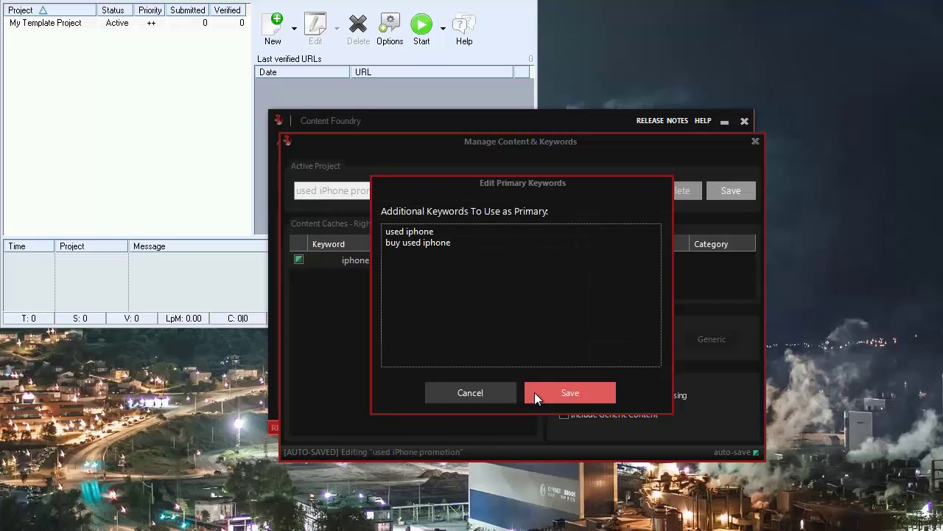
{"action": "left_click", "coordinate": [465, 392]}
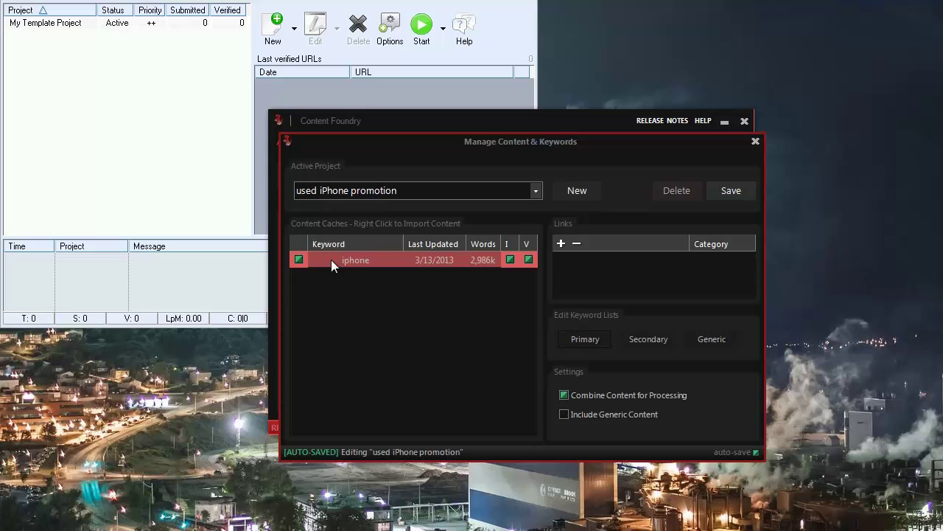
{"action": "left_click", "coordinate": [578, 340]}
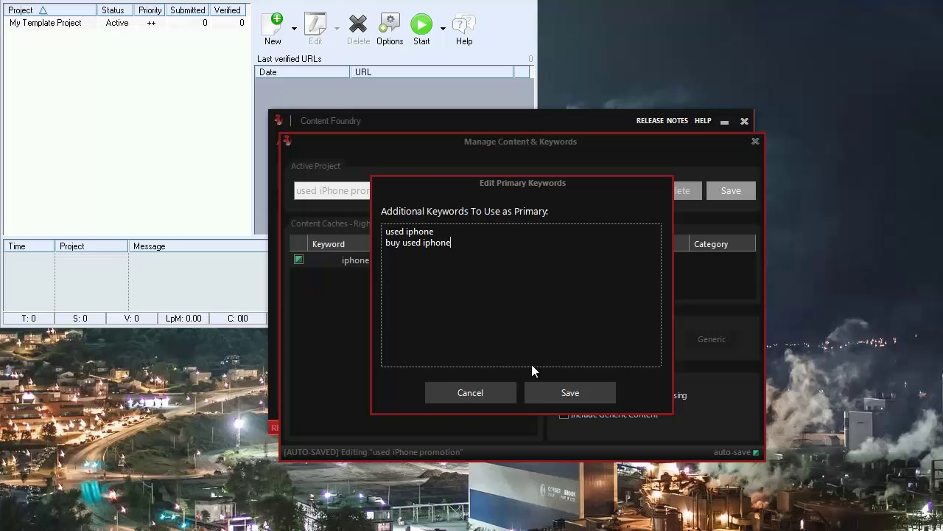
{"action": "left_click", "coordinate": [454, 394]}
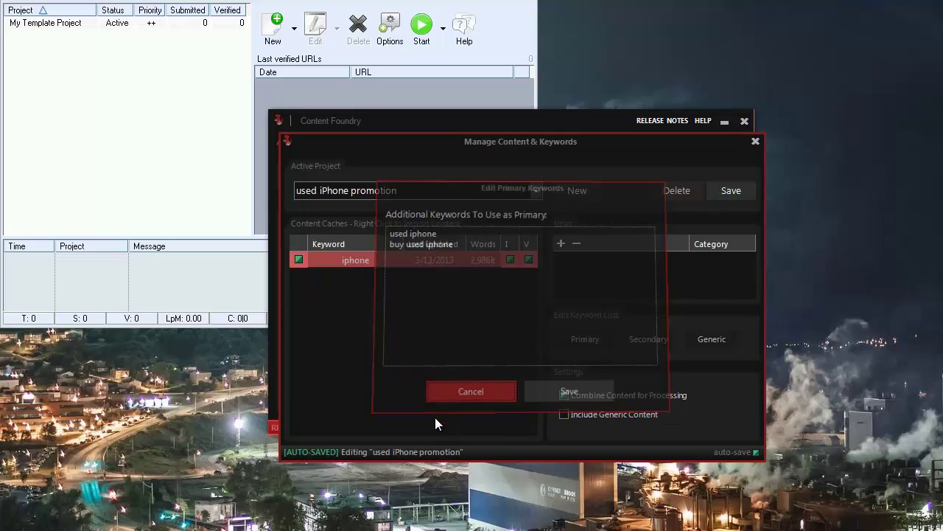
{"action": "mouse_move", "coordinate": [575, 137]}
{"action": "left_mouse_down"}
{"action": "mouse_move", "coordinate": [567, 164]}
{"action": "mouse_move", "coordinate": [571, 143]}
{"action": "left_mouse_up"}
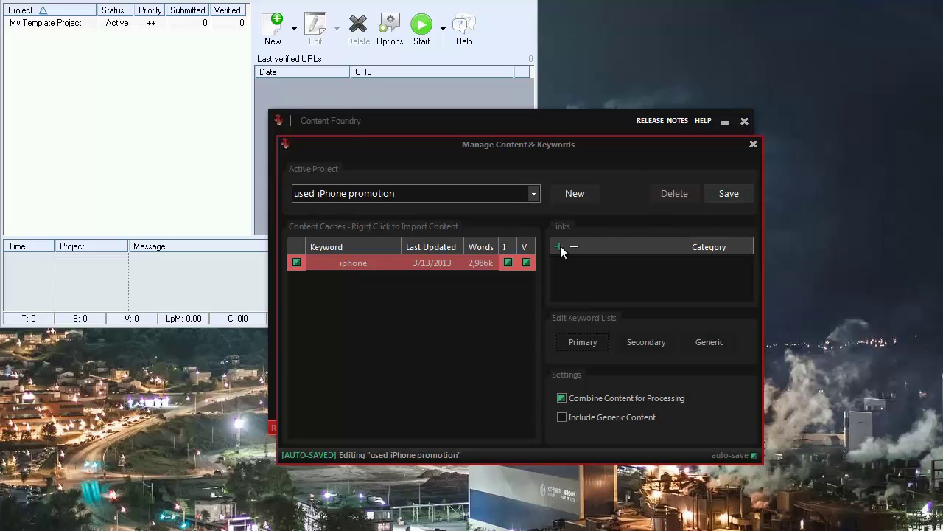
- Toggle the iphone content cache, delete the iphone entry from the primary keyword list and save the list
{"action": "left_click", "coordinate": [295, 264]}
{"action": "left_click", "coordinate": [583, 339]}
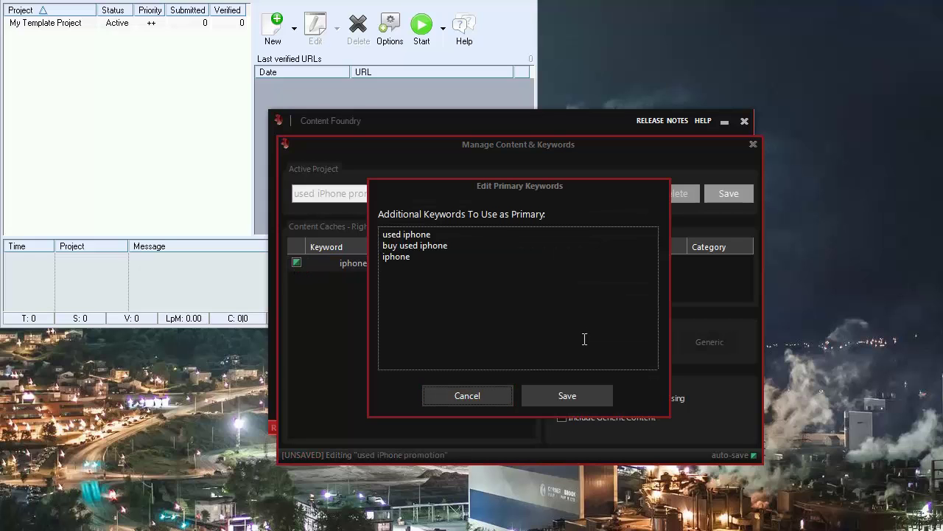
{"action": "key", "text": "ctrl+a"}
{"action": "left_click_drag", "start_coordinate": [446, 267], "coordinate": [316, 271]}
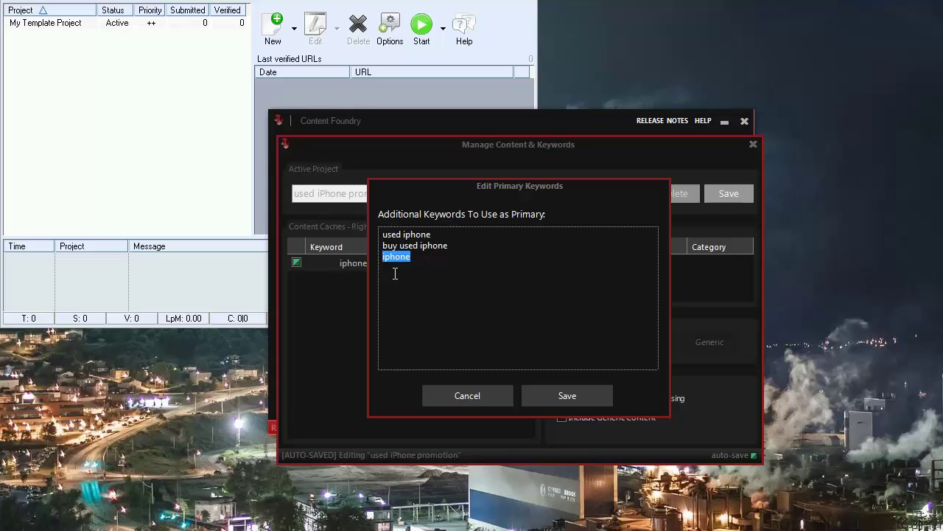
{"action": "key", "text": "Delete"}
{"action": "left_click", "coordinate": [547, 397]}
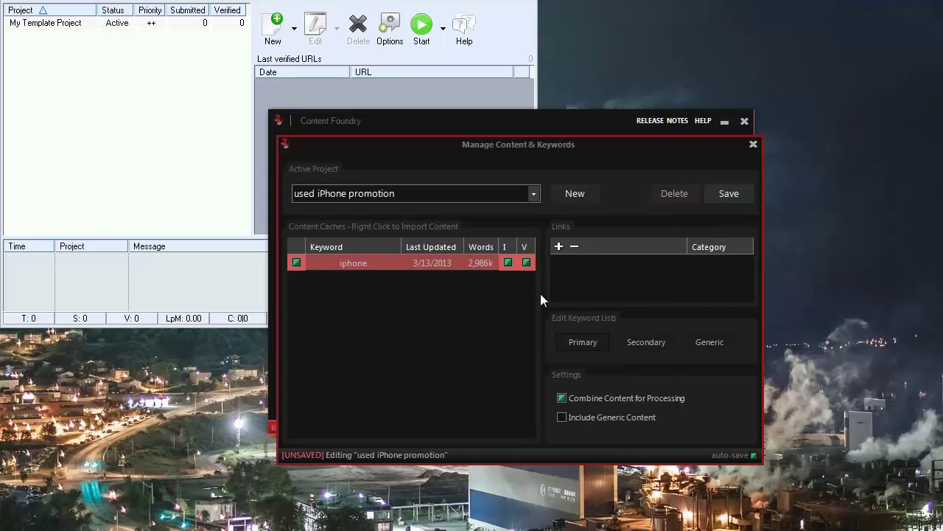
- Try to add the tier1Links file to the used iPhone promotion project as a link list of type Tier-1
{"action": "left_click", "coordinate": [556, 249]}
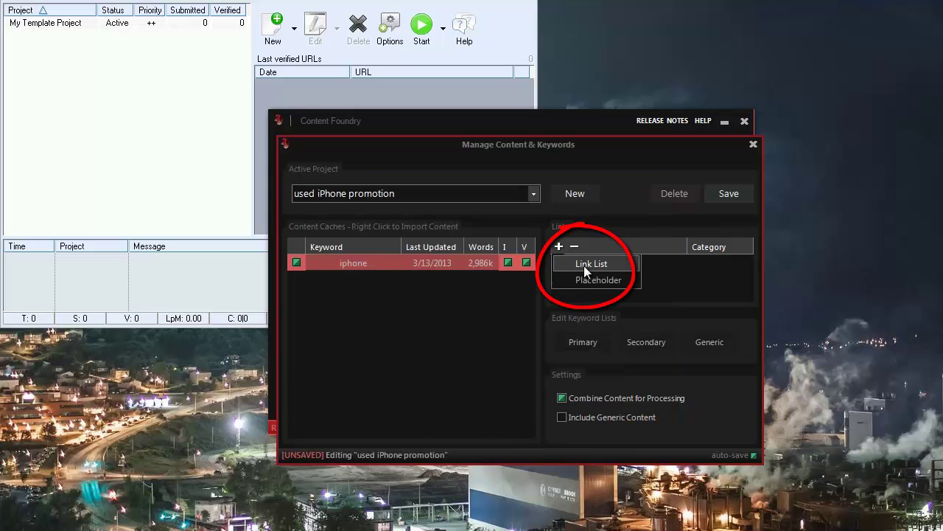
{"action": "left_click", "coordinate": [584, 265]}
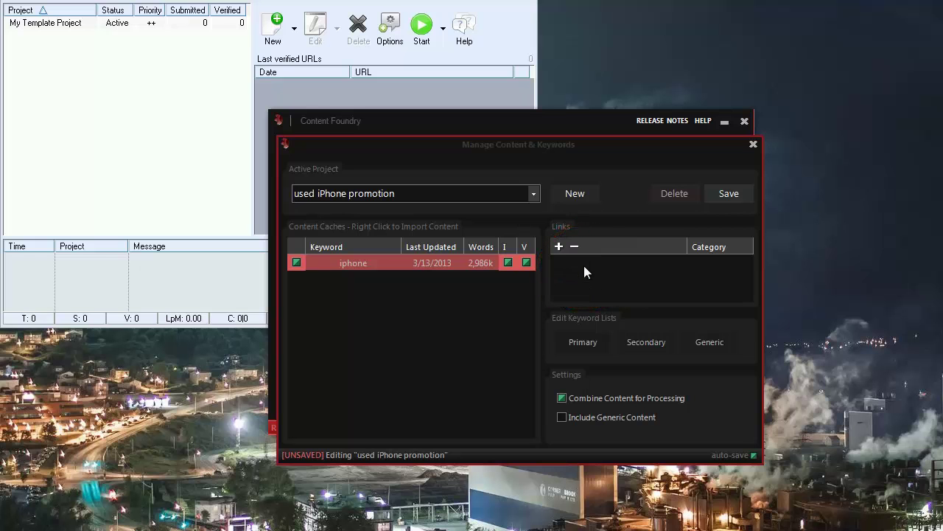
{"action": "scroll", "coordinate": [516, 369], "scroll_direction": "down", "scroll_amount": 5}
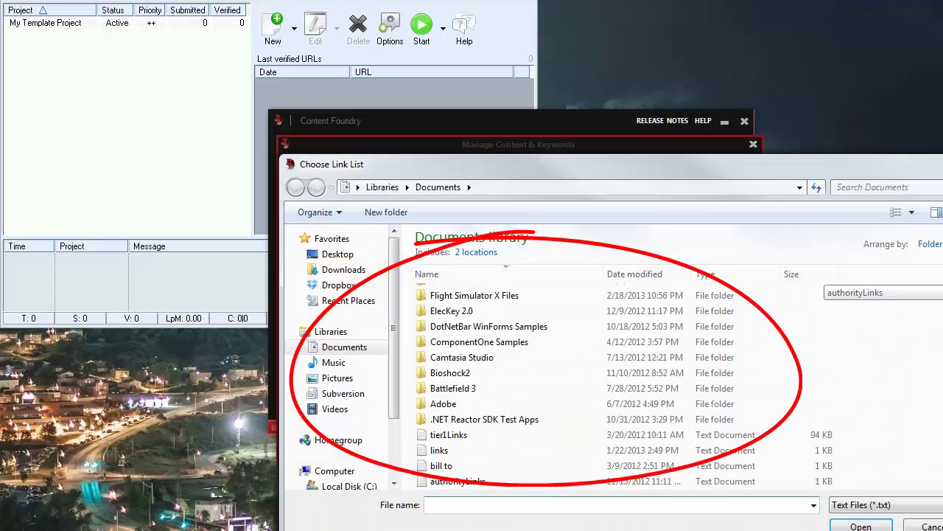
{"action": "double_click", "coordinate": [468, 436]}
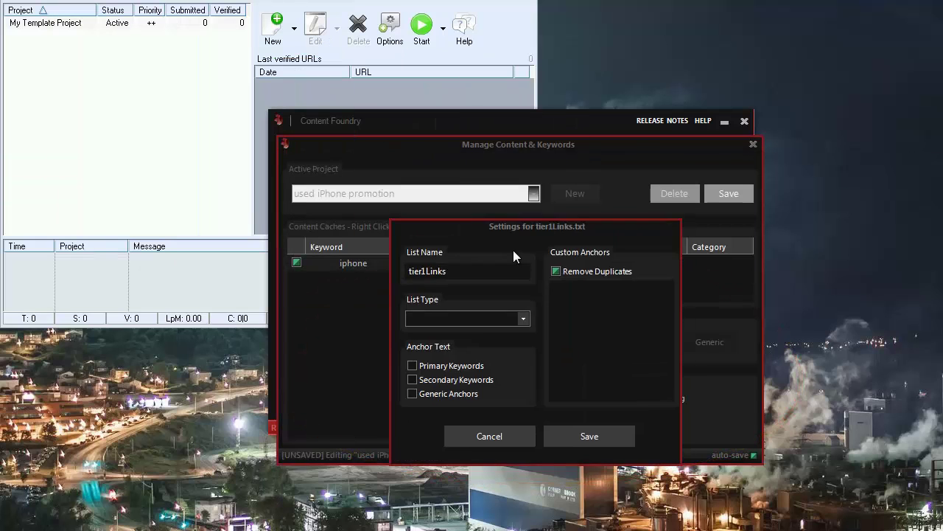
{"action": "left_click", "coordinate": [394, 214]}
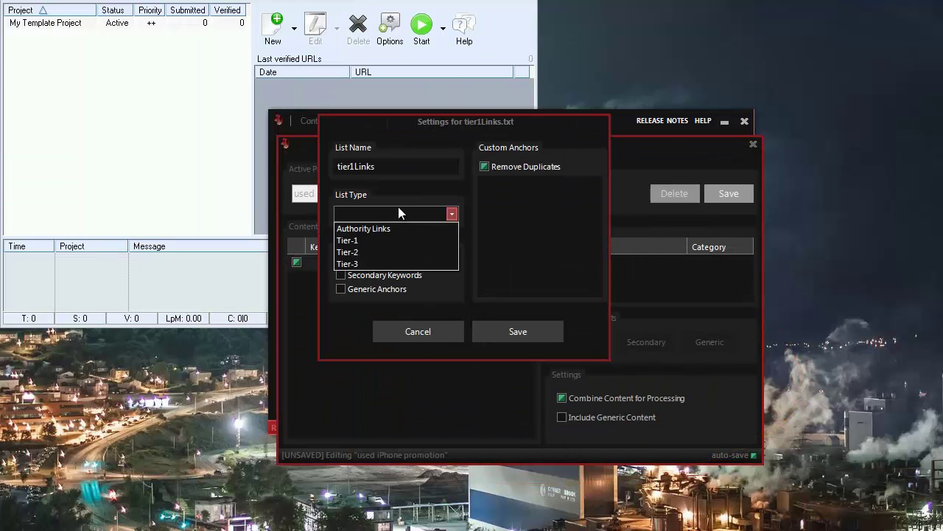
{"action": "left_click", "coordinate": [491, 189]}
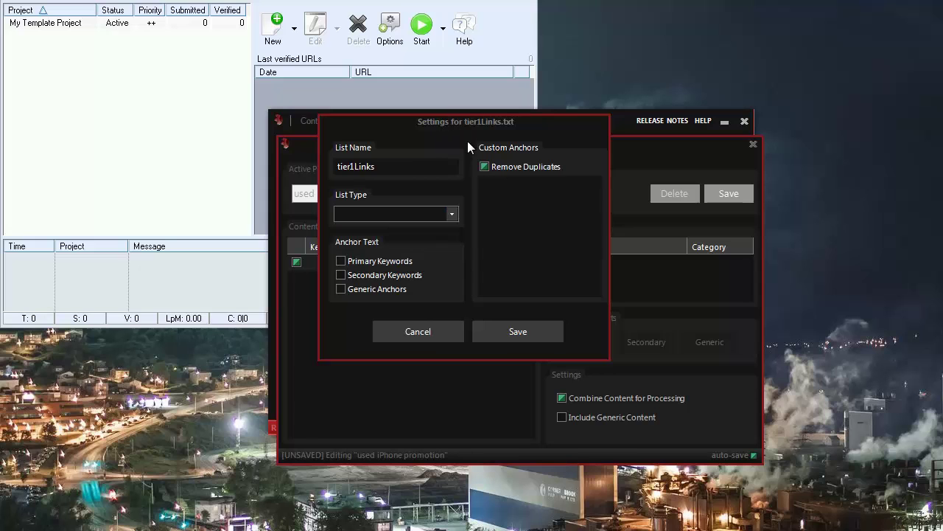
{"action": "left_click", "coordinate": [451, 275]}
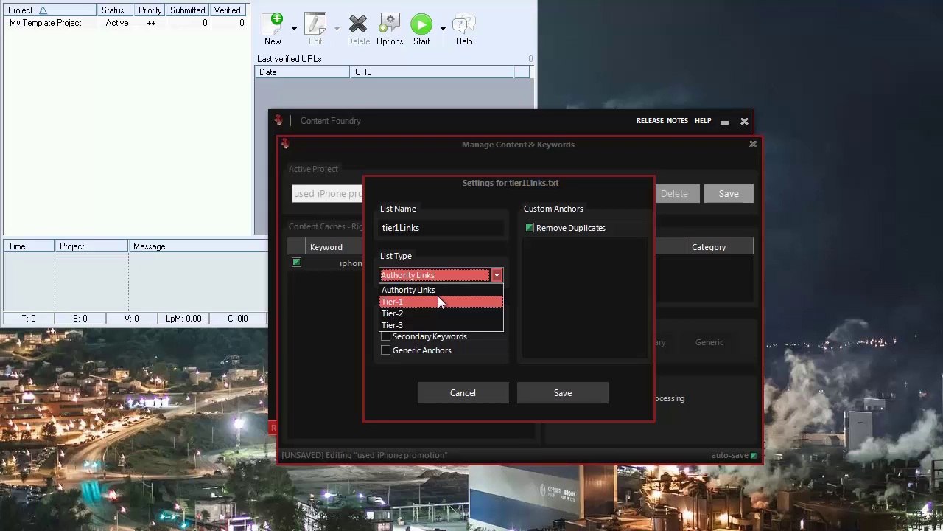
{"action": "left_click", "coordinate": [438, 299]}
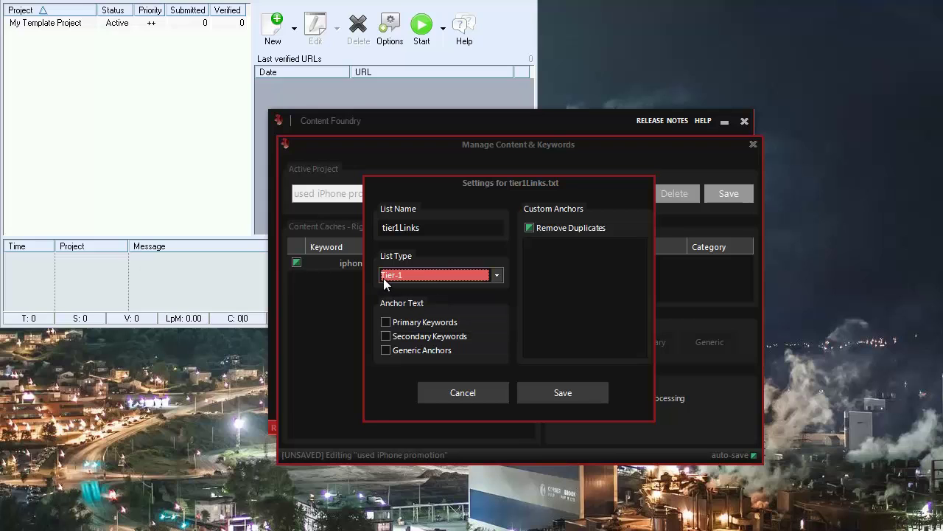
{"action": "left_click", "coordinate": [429, 270]}
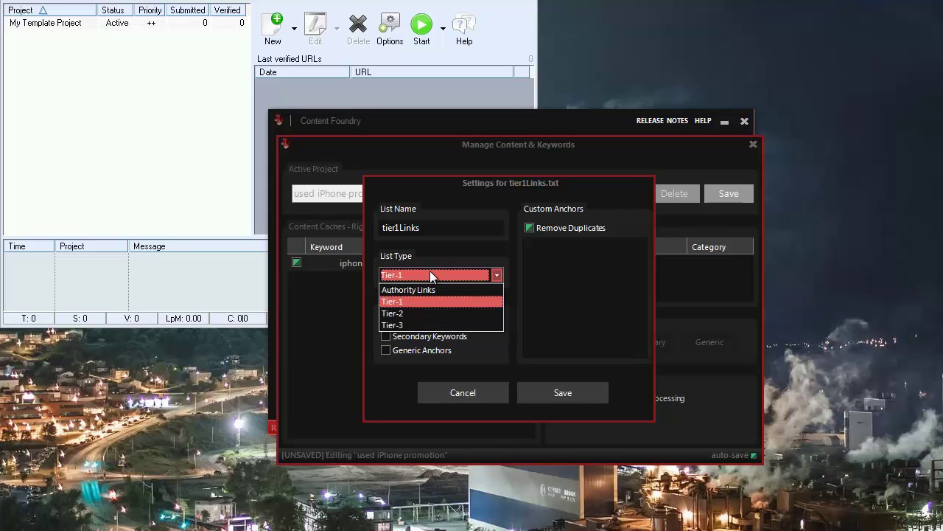
{"action": "left_click", "coordinate": [399, 303]}
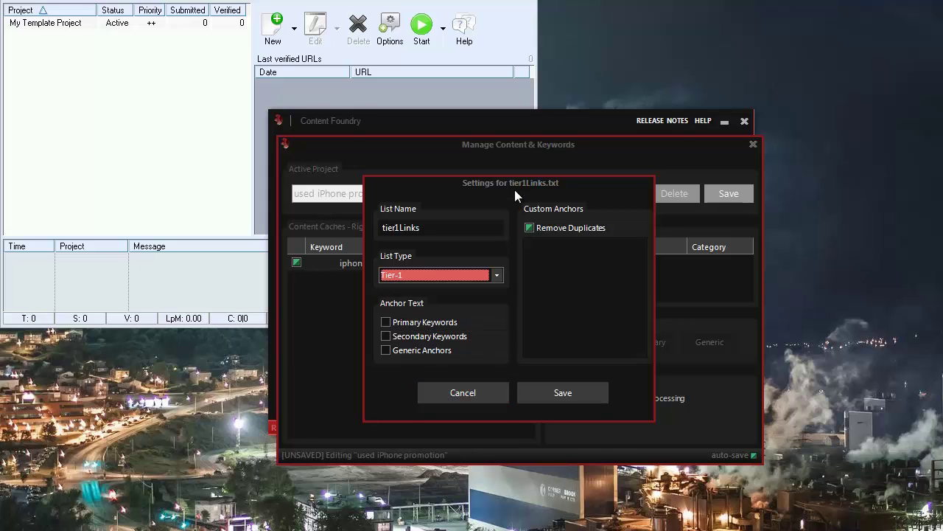
{"action": "left_click_drag", "start_coordinate": [523, 185], "coordinate": [222, 252]}
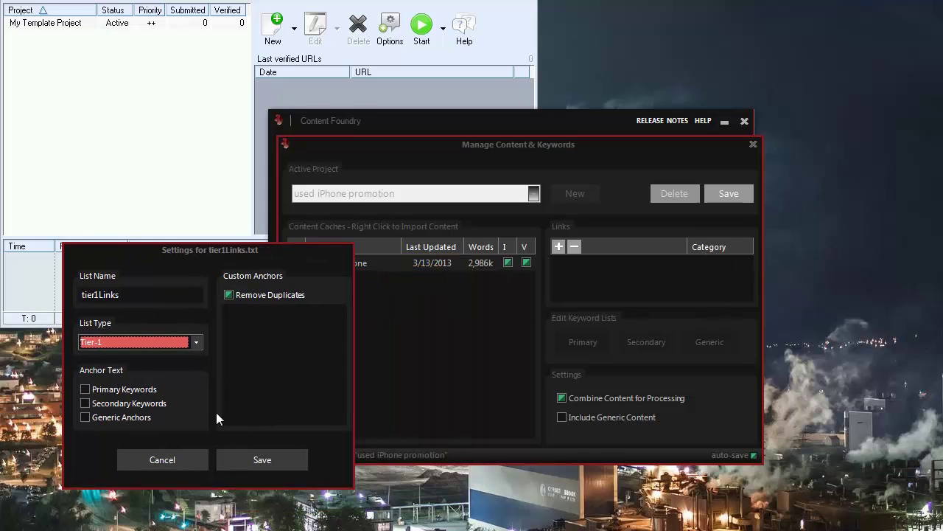
- Toggle the Tier1, Tier2, Tier3 and authority URL options on the content creation page and look through the keyword choices
{"action": "left_click", "coordinate": [382, 119]}
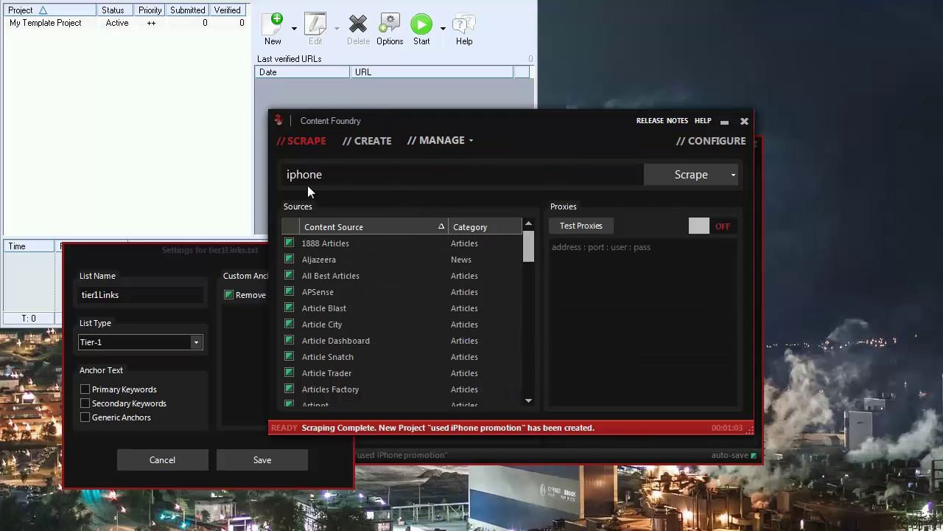
{"action": "left_click", "coordinate": [381, 141]}
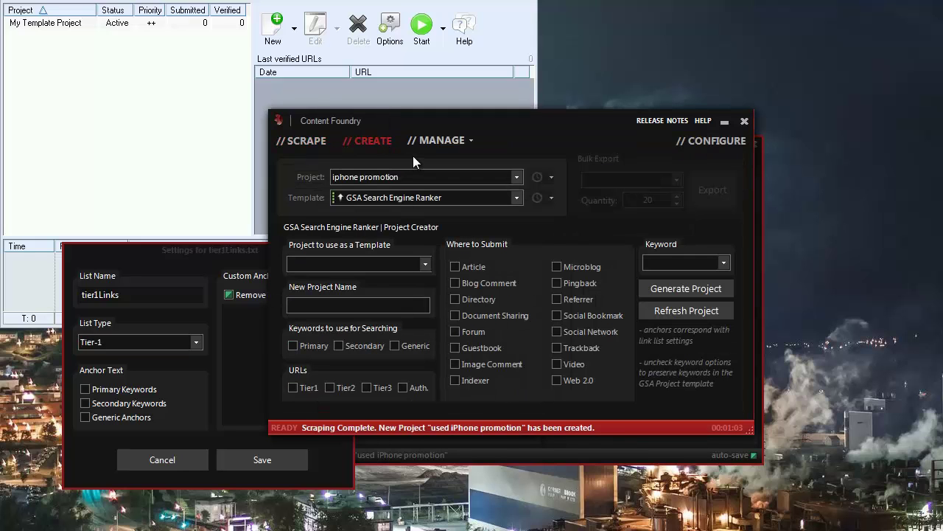
{"action": "left_click", "coordinate": [297, 387]}
{"action": "left_click", "coordinate": [329, 388]}
{"action": "left_click", "coordinate": [385, 387]}
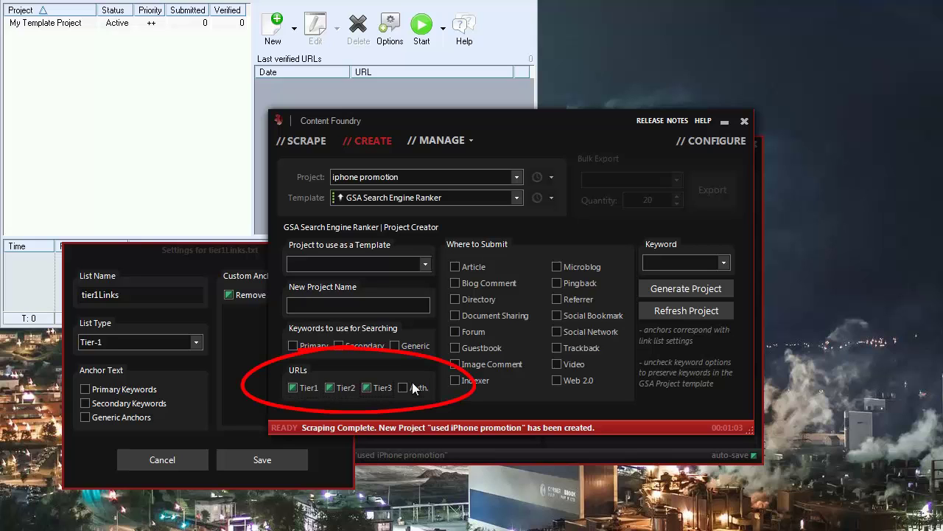
{"action": "left_click", "coordinate": [314, 386]}
{"action": "left_click", "coordinate": [337, 386]}
{"action": "left_click", "coordinate": [381, 388]}
{"action": "left_click", "coordinate": [417, 389]}
{"action": "left_click", "coordinate": [693, 263]}
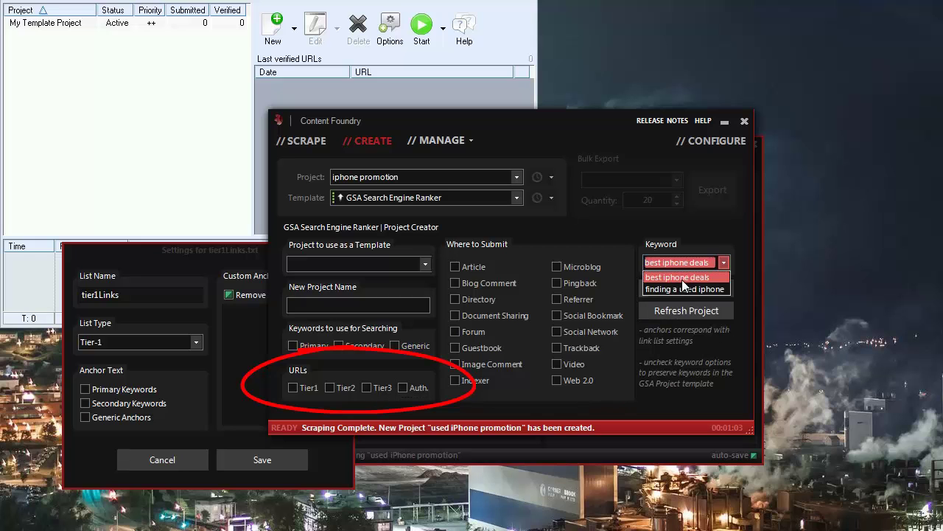
{"action": "left_click", "coordinate": [664, 264]}
- Cancel the tier1Links list settings and return to the content and keyword manager without adding a link list
{"action": "left_click_drag", "start_coordinate": [514, 149], "coordinate": [592, 182]}
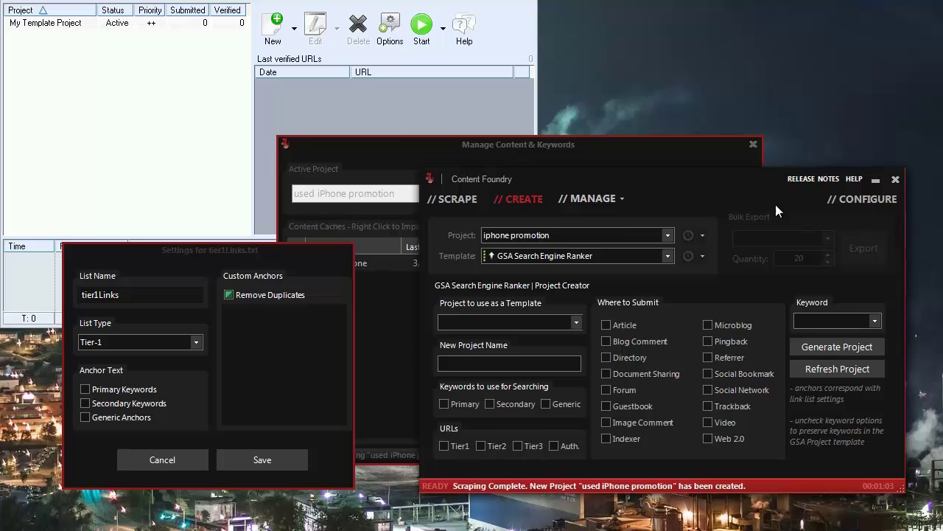
{"action": "left_click", "coordinate": [452, 199]}
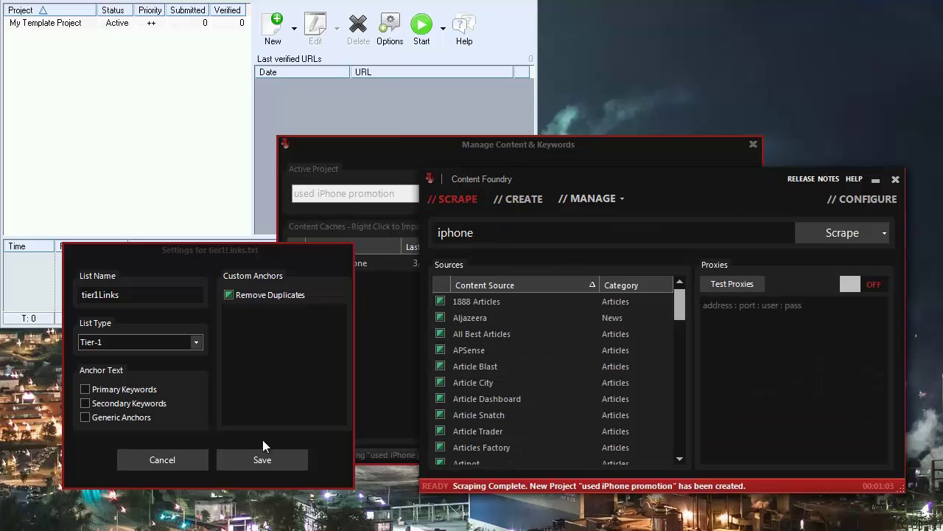
{"action": "left_click", "coordinate": [160, 460]}
{"action": "left_click", "coordinate": [539, 150]}
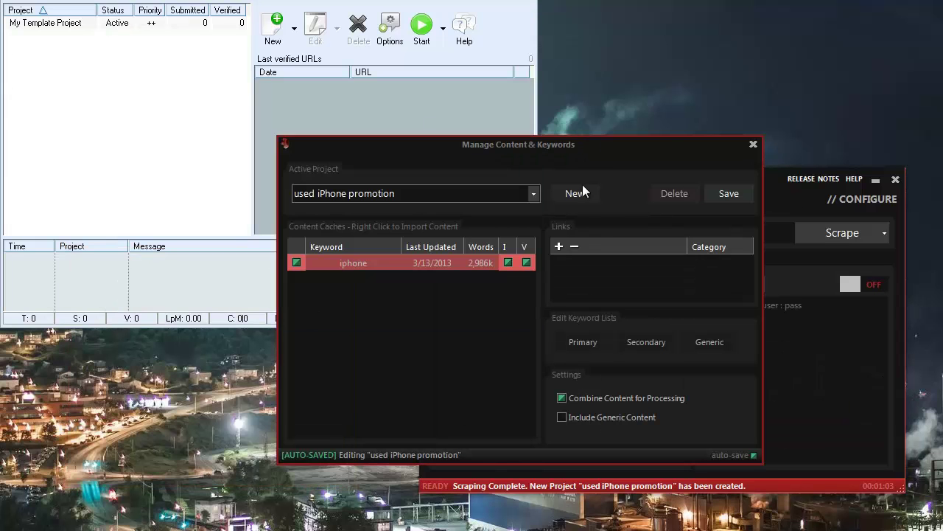
{"action": "left_click", "coordinate": [559, 246]}
{"action": "left_click", "coordinate": [613, 233]}
- Go back to the content creation page and toggle the Tier1 and Tier2 URL options
{"action": "left_click", "coordinate": [772, 205]}
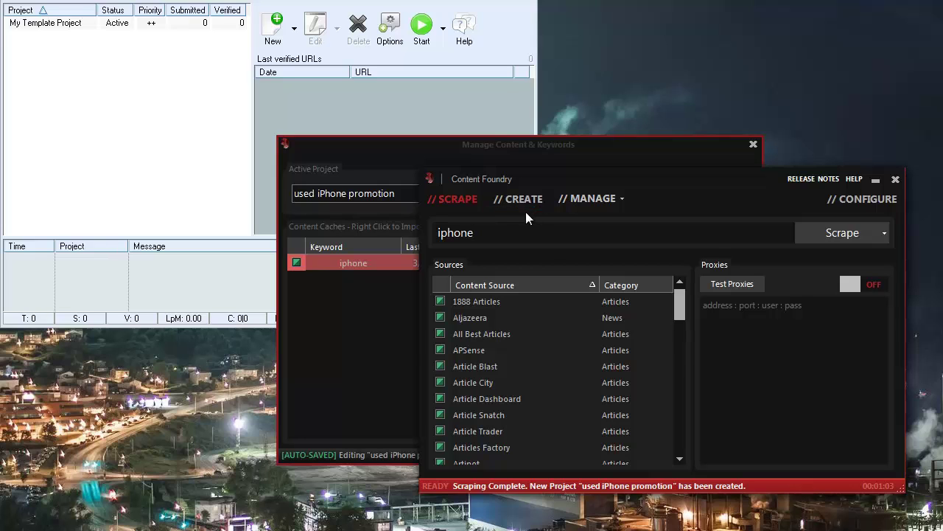
{"action": "left_click_drag", "start_coordinate": [673, 181], "coordinate": [659, 156]}
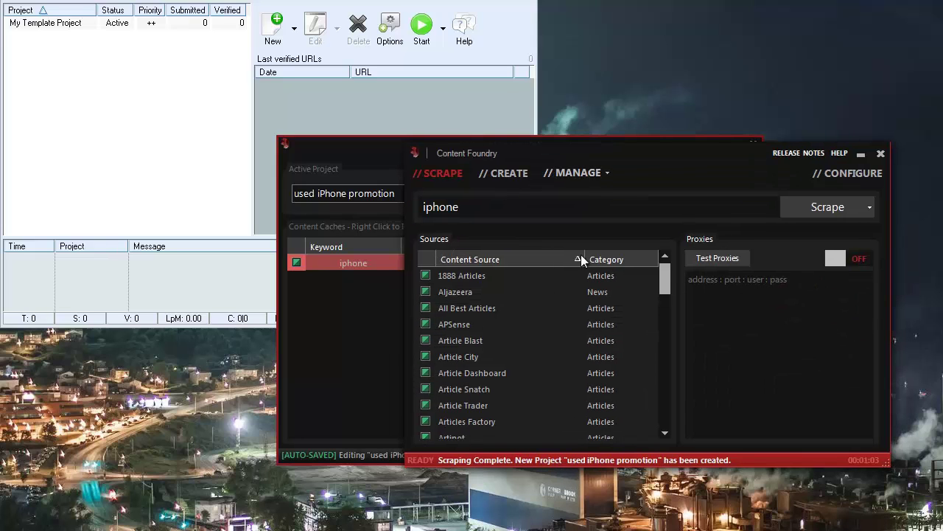
{"action": "left_click", "coordinate": [525, 177]}
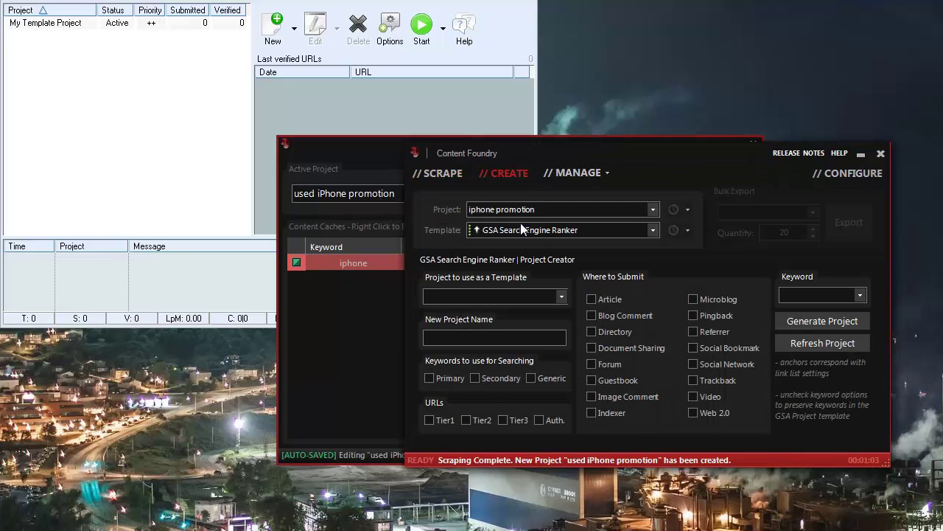
{"action": "left_click", "coordinate": [429, 420]}
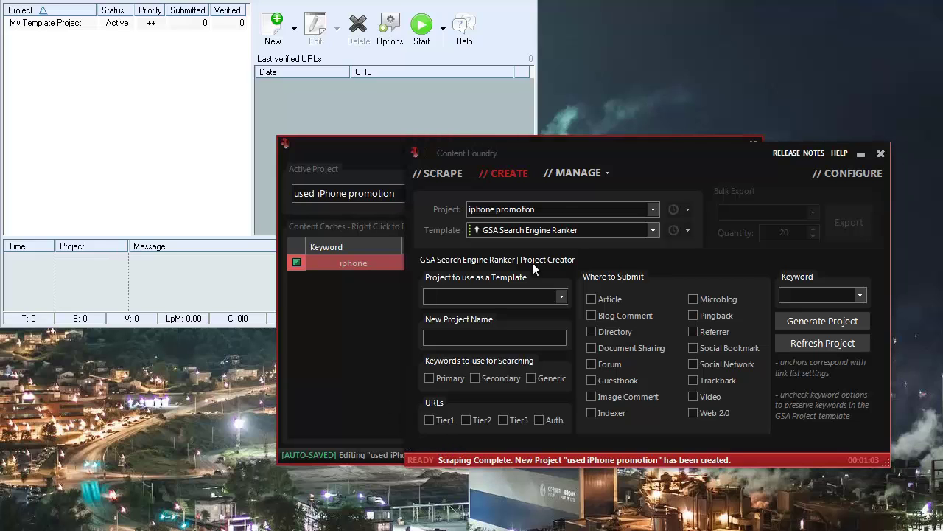
{"action": "left_click_drag", "start_coordinate": [531, 160], "coordinate": [463, 222]}
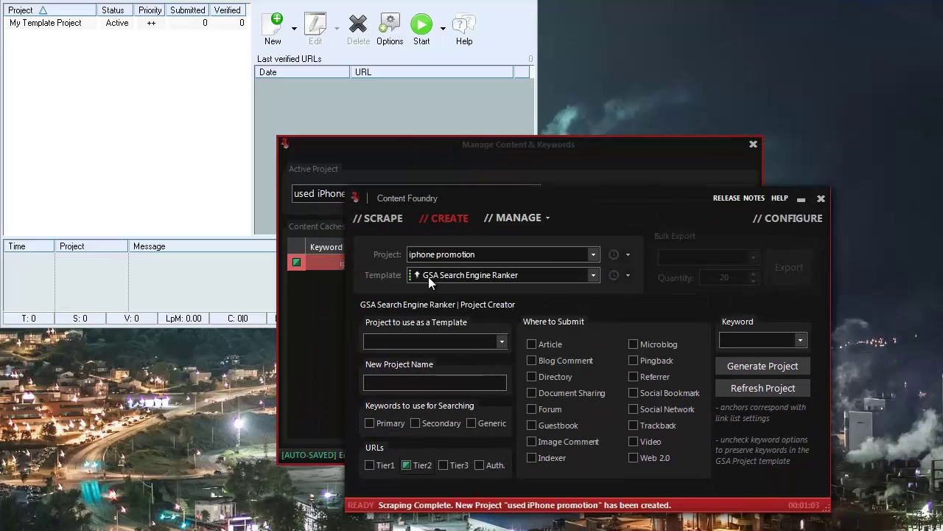
{"action": "left_click", "coordinate": [400, 467]}
- Arrange the main window and the content and keyword manager apart, keeping used iPhone promotion as the active project
{"action": "left_click_drag", "start_coordinate": [696, 193], "coordinate": [774, 1]}
{"action": "left_click_drag", "start_coordinate": [367, 146], "coordinate": [104, 219]}
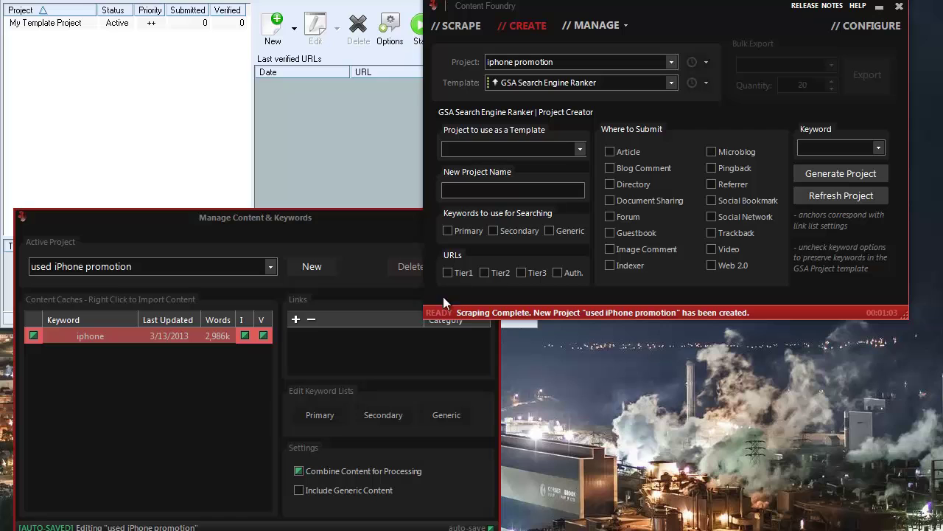
{"action": "mouse_move", "coordinate": [309, 225]}
{"action": "left_mouse_down"}
{"action": "mouse_move", "coordinate": [323, 245]}
{"action": "mouse_move", "coordinate": [307, 228]}
{"action": "left_mouse_up"}
{"action": "left_click", "coordinate": [144, 271]}
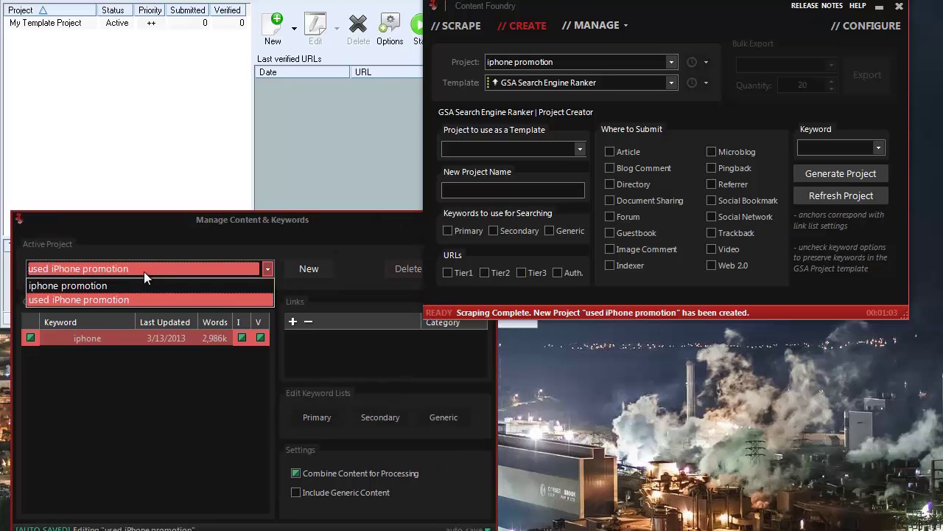
{"action": "left_click", "coordinate": [101, 356]}
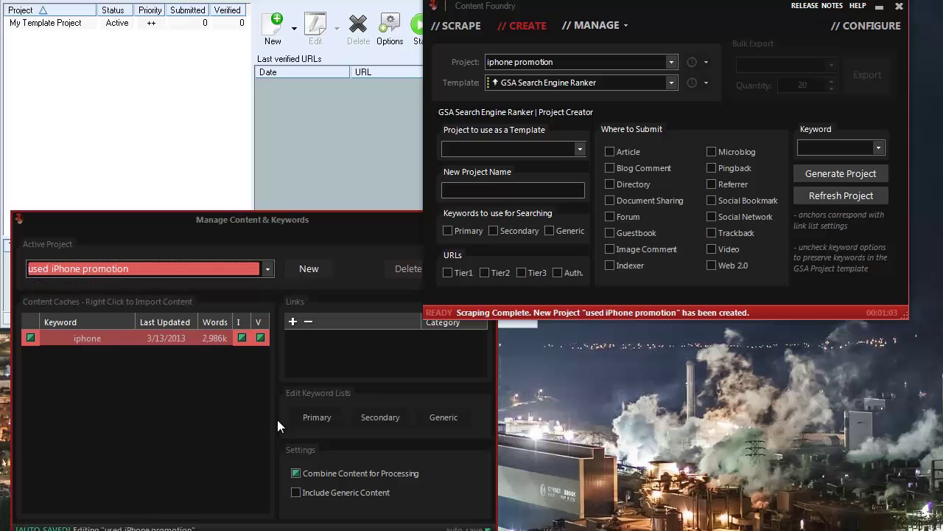
- Add the tier1Links file as a Tier-1 link list using primary keywords and generic anchors as anchor text, and save it
{"action": "left_click", "coordinate": [292, 321]}
{"action": "left_click", "coordinate": [319, 337]}
{"action": "scroll", "coordinate": [193, 494], "scroll_direction": "down", "scroll_amount": 5}
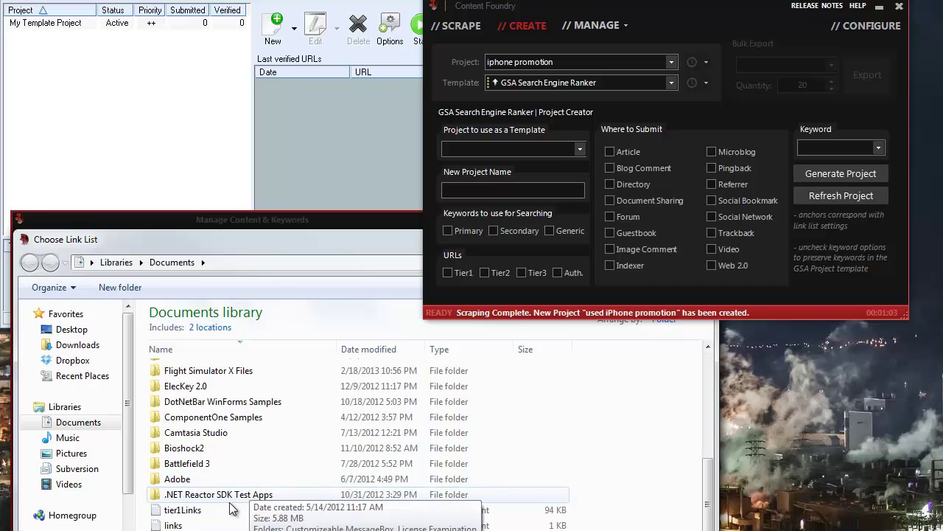
{"action": "double_click", "coordinate": [185, 510]}
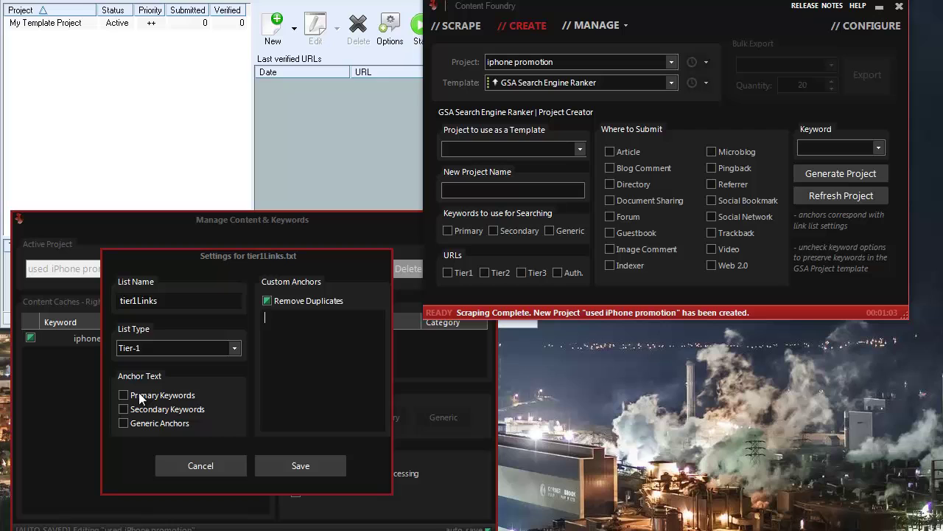
{"action": "left_click", "coordinate": [228, 346]}
{"action": "left_click", "coordinate": [237, 349]}
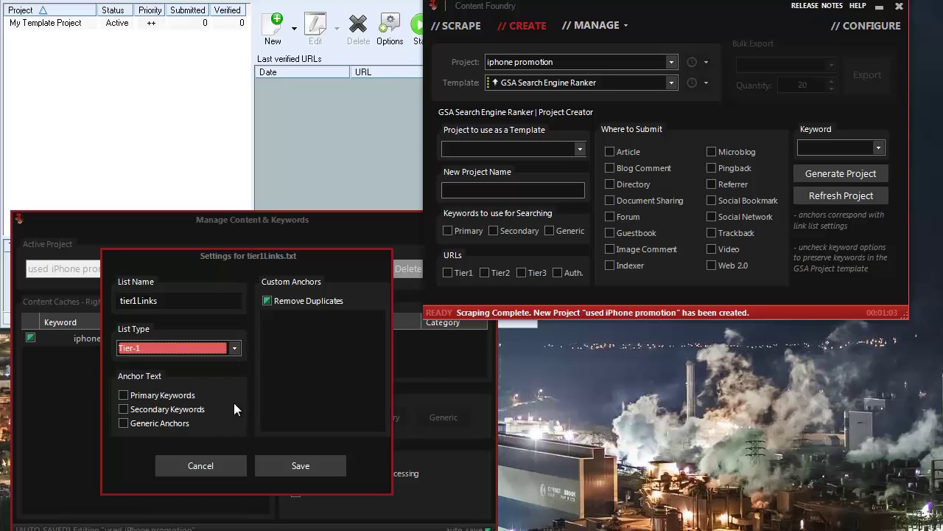
{"action": "left_click", "coordinate": [160, 395]}
{"action": "left_click", "coordinate": [139, 429]}
{"action": "left_click", "coordinate": [261, 465]}
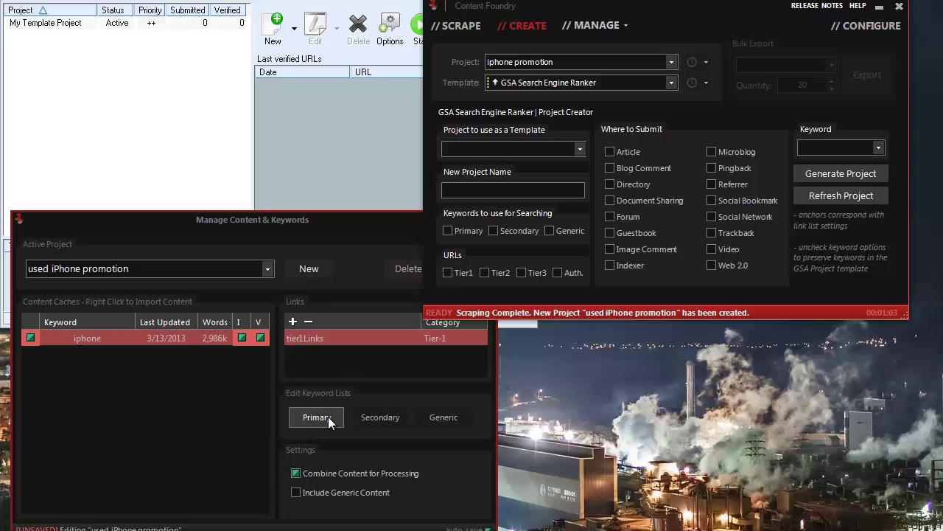
- Examine the project's generic keyword list without editing it
{"action": "left_click", "coordinate": [447, 417]}
{"action": "scroll", "coordinate": [253, 372], "scroll_direction": "down", "scroll_amount": 4}
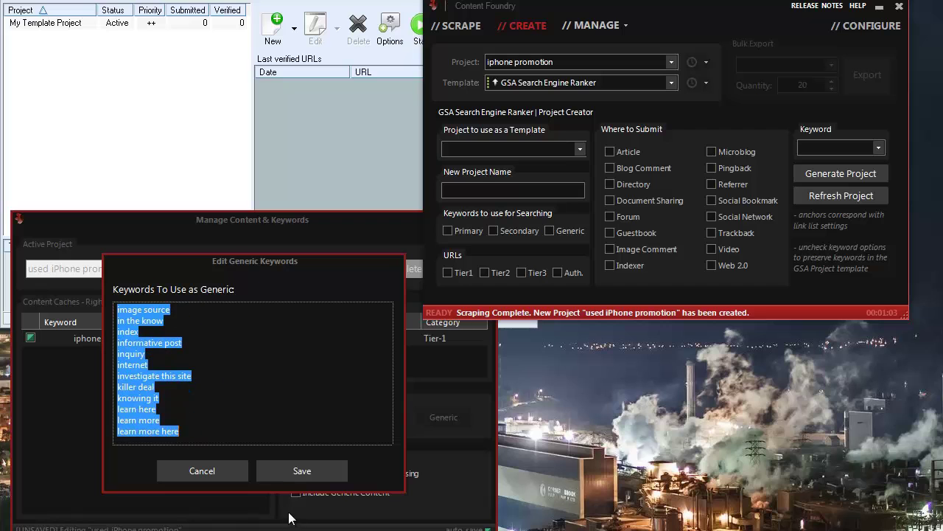
{"action": "left_click", "coordinate": [216, 463]}
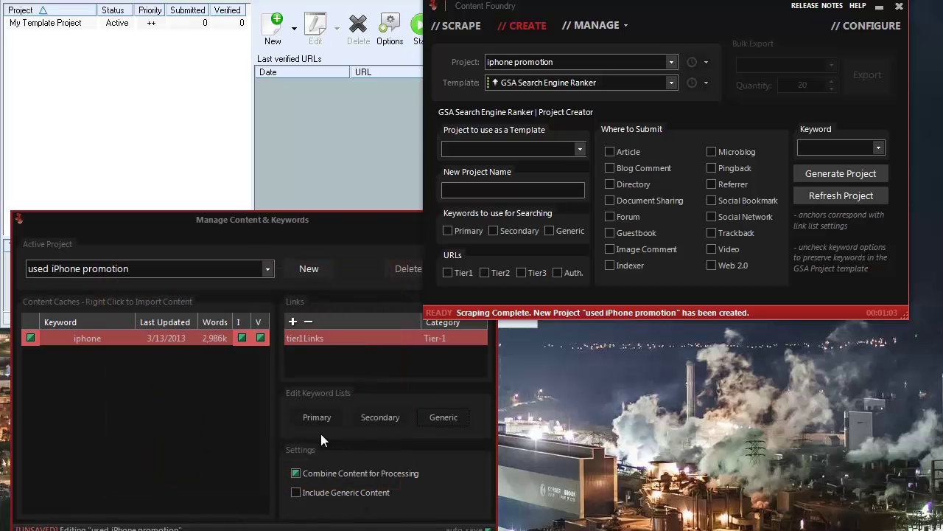
- Save the used iPhone promotion project and close the content and keyword manager
{"action": "left_click_drag", "start_coordinate": [325, 246], "coordinate": [219, 260]}
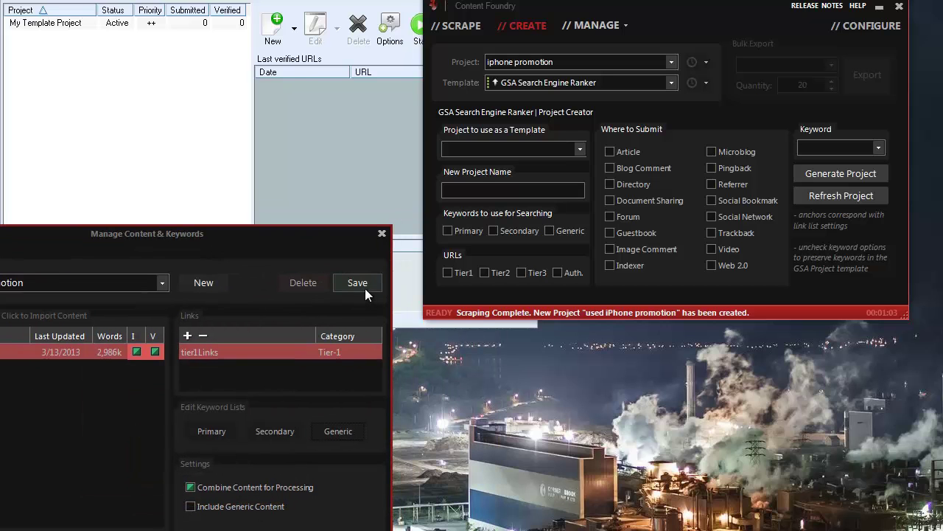
{"action": "left_click", "coordinate": [347, 284]}
{"action": "left_click", "coordinate": [382, 234]}
- Set the project on the content creation page to used iPhone promotion
{"action": "left_click_drag", "start_coordinate": [663, 9], "coordinate": [445, 158]}
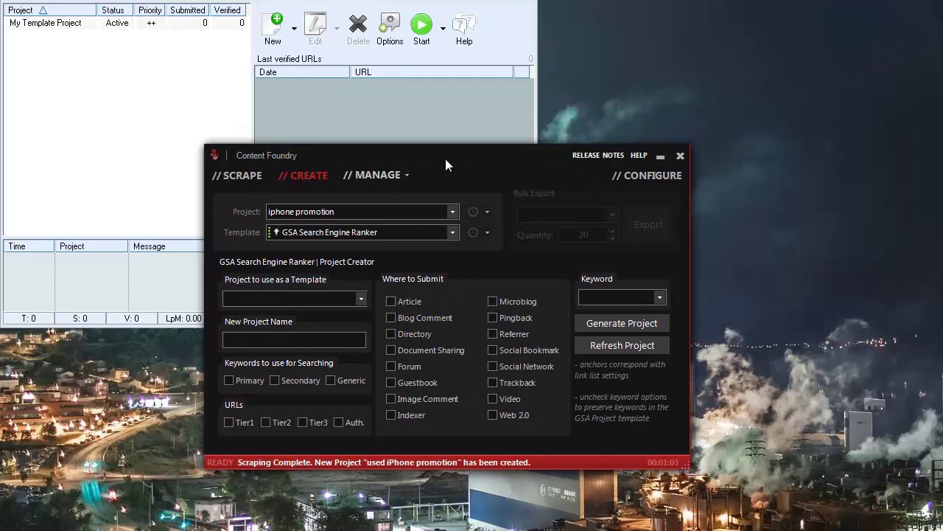
{"action": "left_click", "coordinate": [307, 299]}
{"action": "left_click", "coordinate": [306, 299]}
{"action": "left_click", "coordinate": [270, 212]}
{"action": "left_click", "coordinate": [281, 236]}
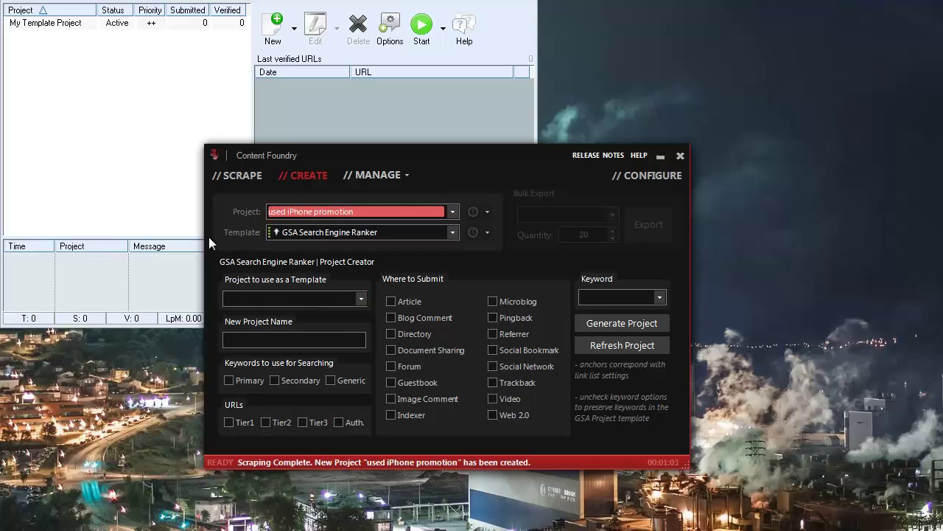
- Switch to GSA Search Engine Ranker and open My Template Project's data with Content Foundry minimized
{"action": "left_click", "coordinate": [166, 102]}
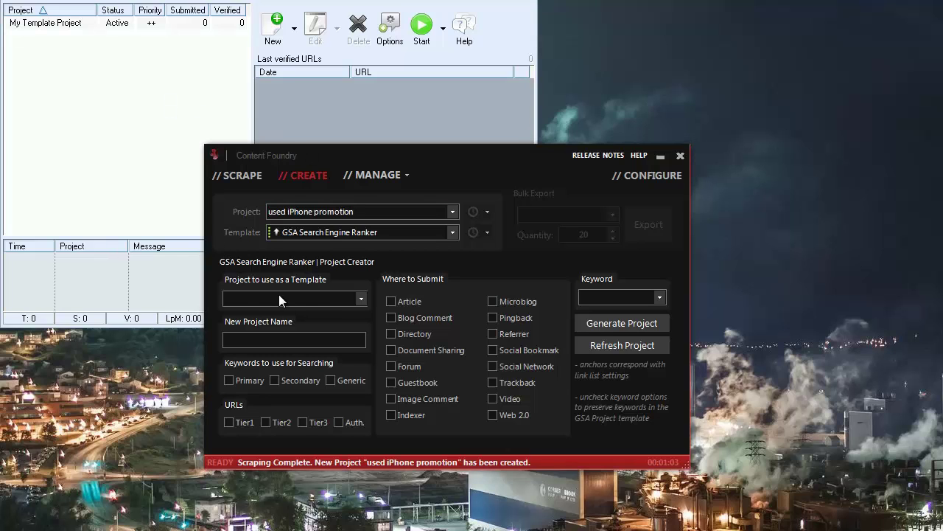
{"action": "left_click", "coordinate": [235, 297]}
{"action": "left_click", "coordinate": [234, 297]}
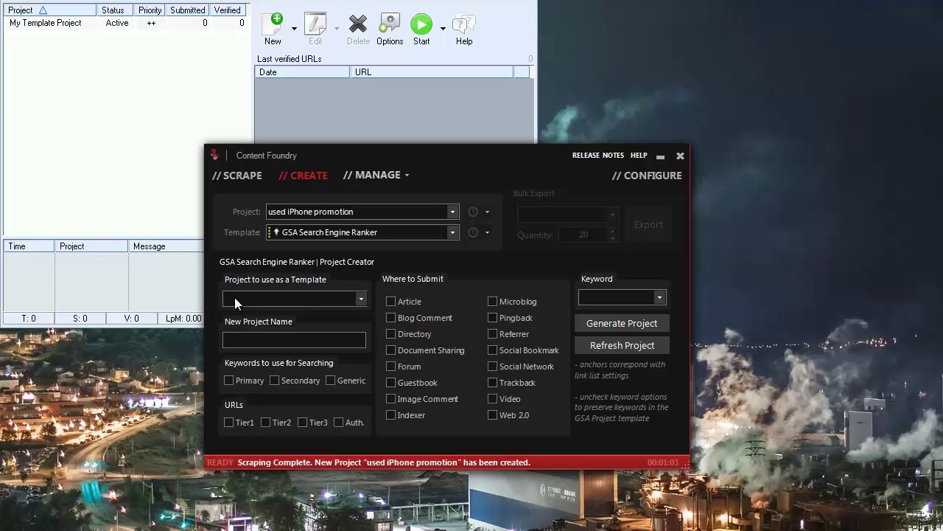
{"action": "left_click_drag", "start_coordinate": [306, 152], "coordinate": [536, 199]}
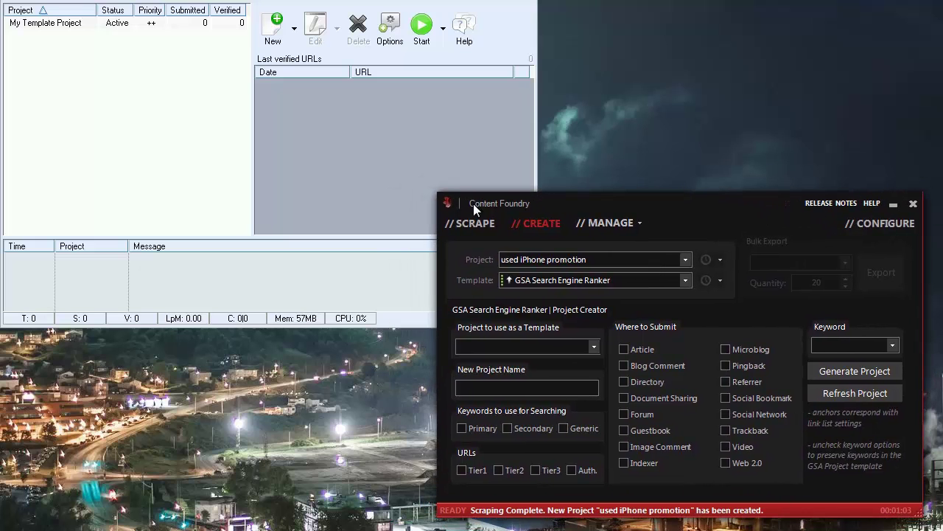
{"action": "double_click", "coordinate": [93, 24]}
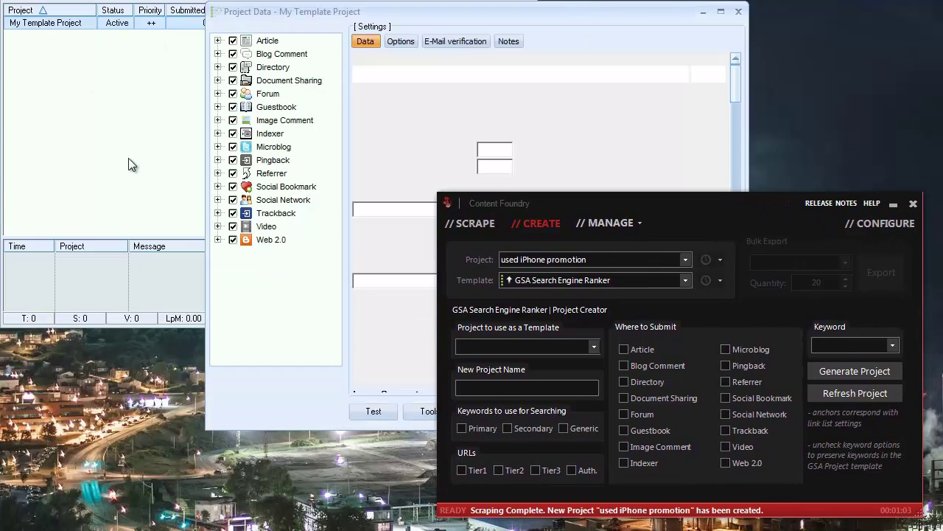
{"action": "mouse_move", "coordinate": [436, 18]}
{"action": "left_mouse_down"}
{"action": "mouse_move", "coordinate": [254, 46]}
{"action": "mouse_move", "coordinate": [239, 29]}
{"action": "left_mouse_up"}
{"action": "left_click", "coordinate": [898, 209]}
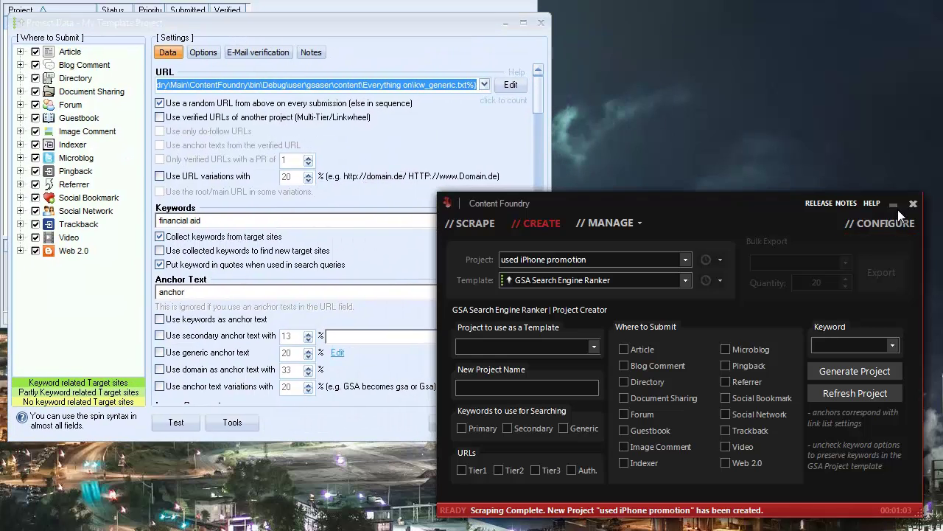
- Examine the template project's submission, target URL and filter options and its e-mail verification settings
{"action": "left_click", "coordinate": [203, 52]}
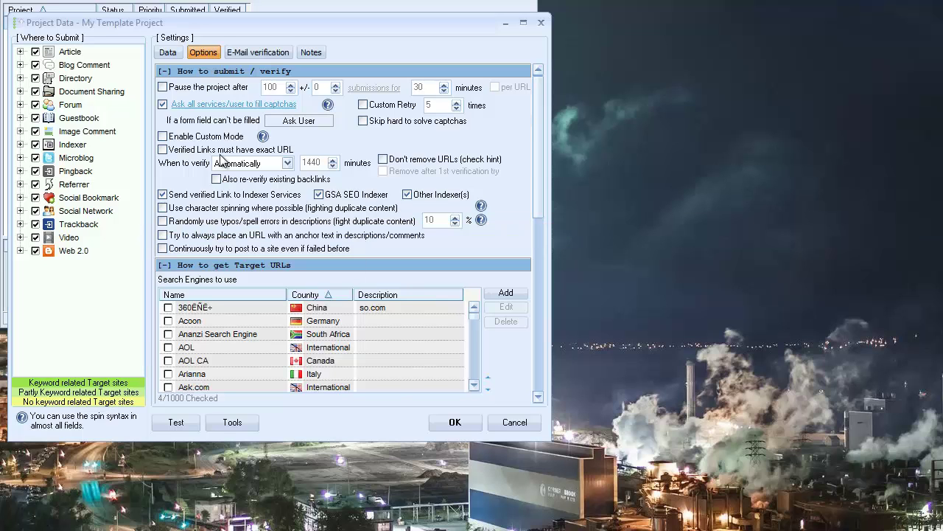
{"action": "left_click", "coordinate": [164, 53]}
{"action": "left_click", "coordinate": [203, 52]}
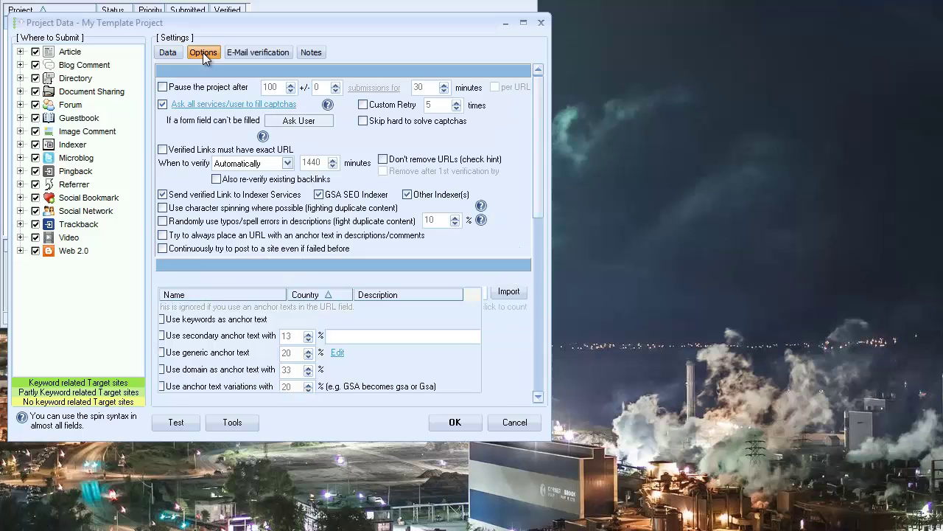
{"action": "left_click", "coordinate": [539, 229]}
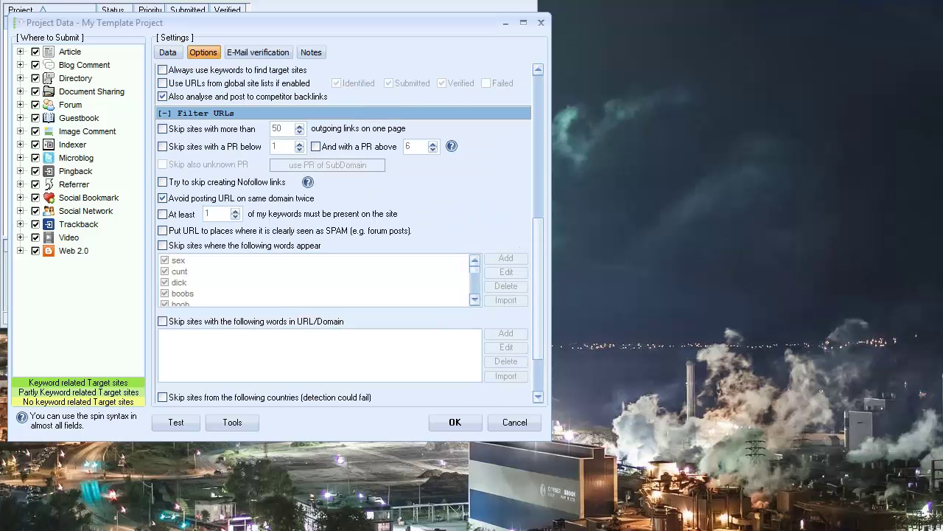
{"action": "left_click", "coordinate": [241, 50]}
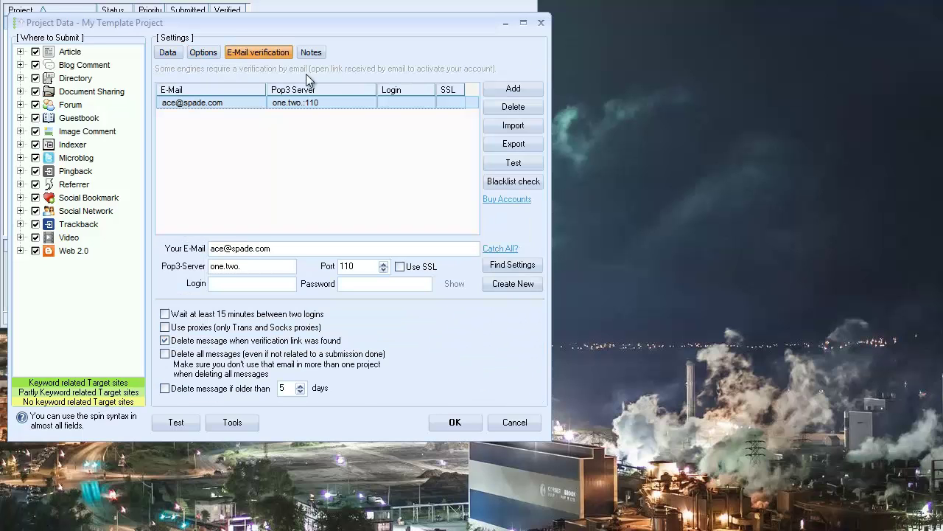
- Examine the engines listed under the Article and Microblog submission categories, collapsing each list again
{"action": "left_click", "coordinate": [21, 52]}
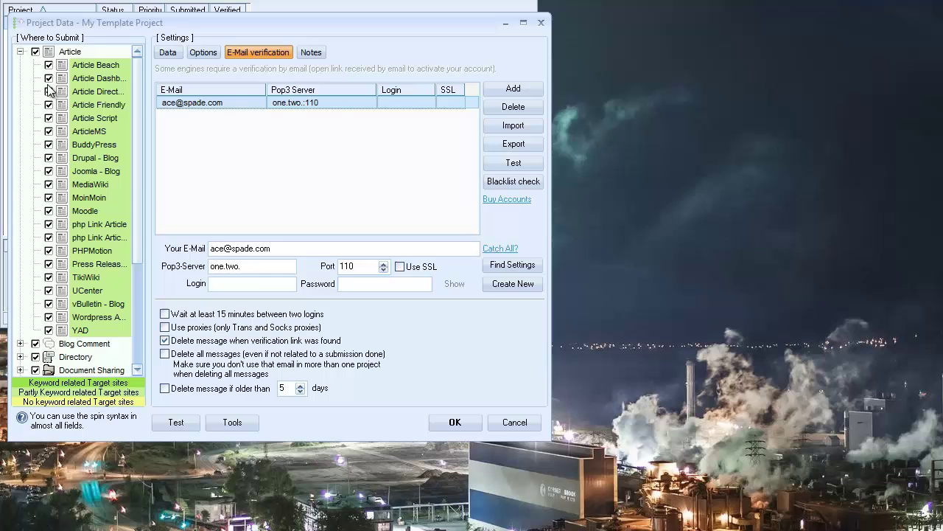
{"action": "left_click", "coordinate": [20, 52]}
{"action": "left_click", "coordinate": [21, 158]}
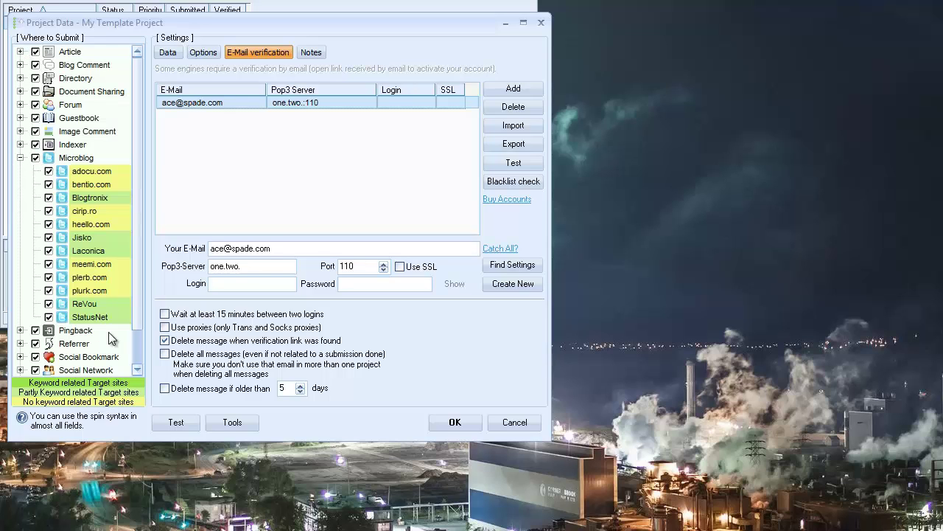
{"action": "left_click", "coordinate": [21, 158]}
- Examine the template project's data fields and options, and close the project without saving
{"action": "left_click", "coordinate": [168, 52]}
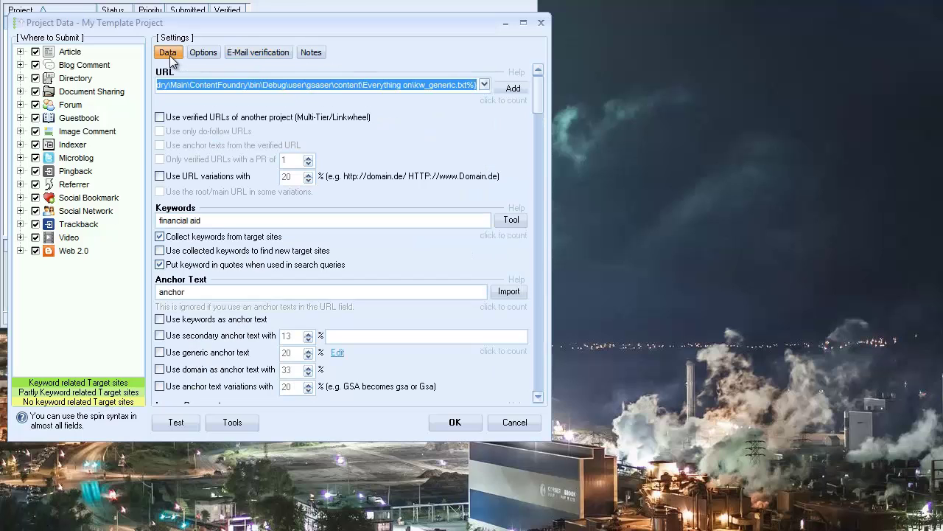
{"action": "left_click", "coordinate": [538, 158]}
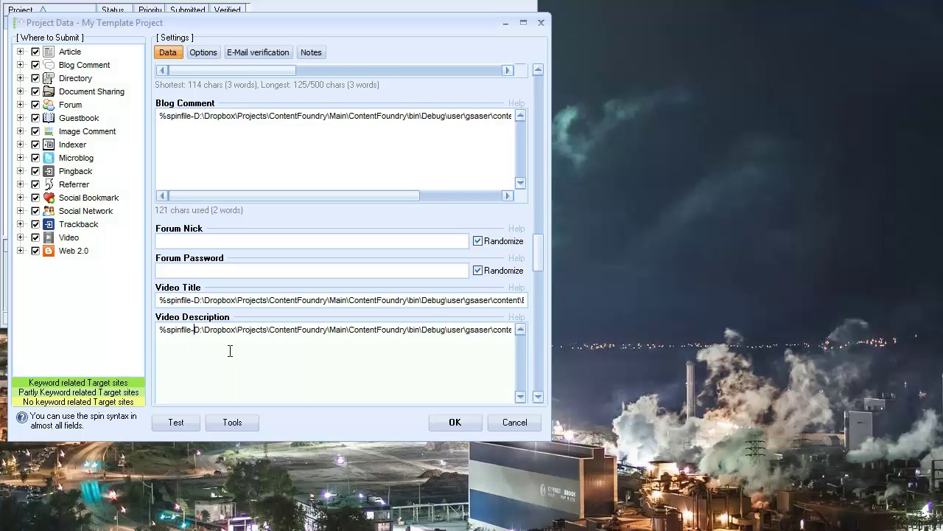
{"action": "left_click", "coordinate": [539, 346]}
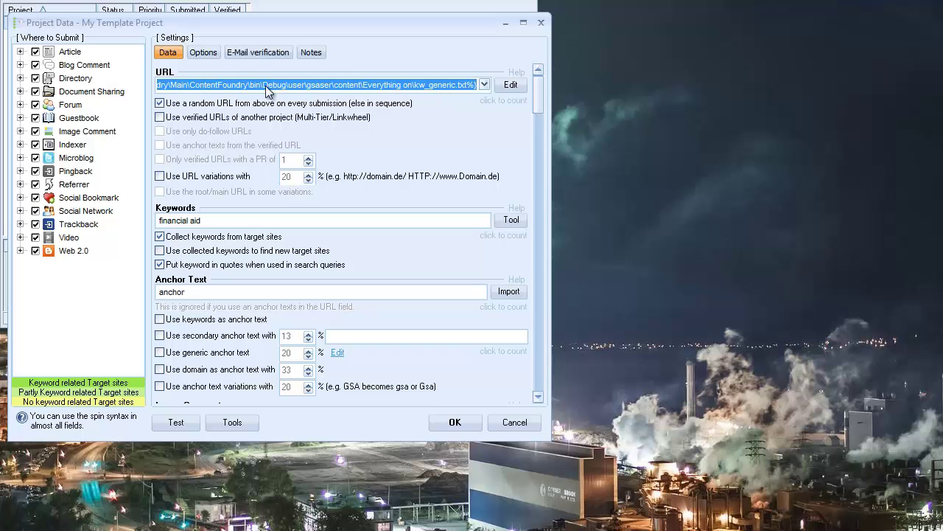
{"action": "left_click", "coordinate": [197, 50]}
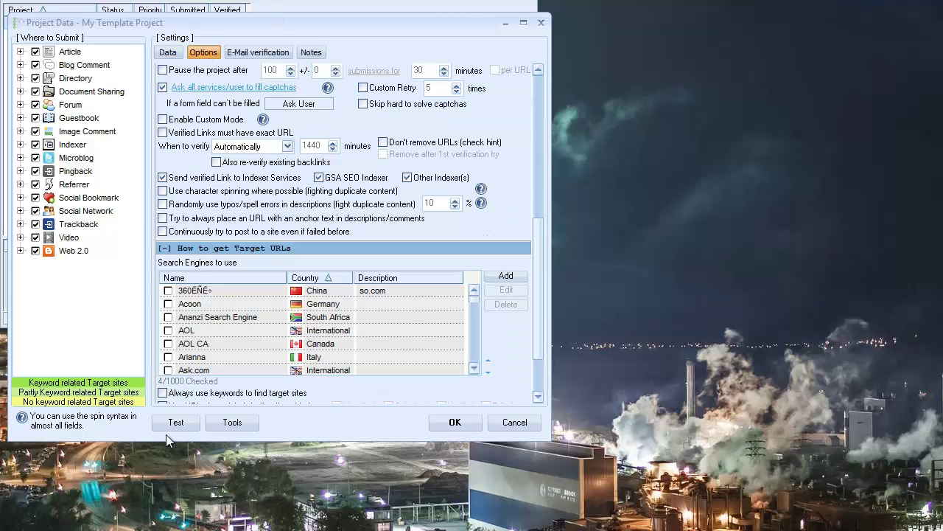
{"action": "left_click", "coordinate": [513, 422]}
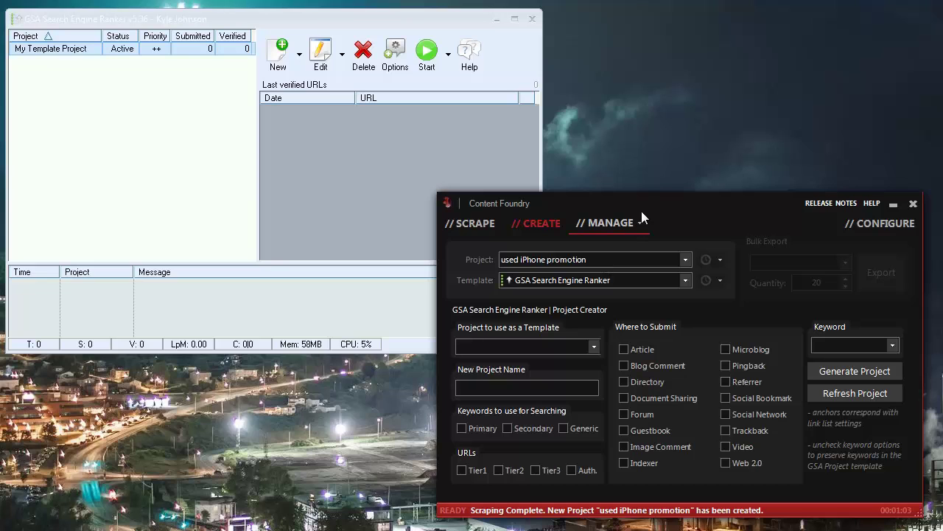
- In Content Foundry, use My Template Project as the template with Tier1 URLs and name the new project iPhone Promo
{"action": "left_click_drag", "start_coordinate": [610, 173], "coordinate": [283, 122]}
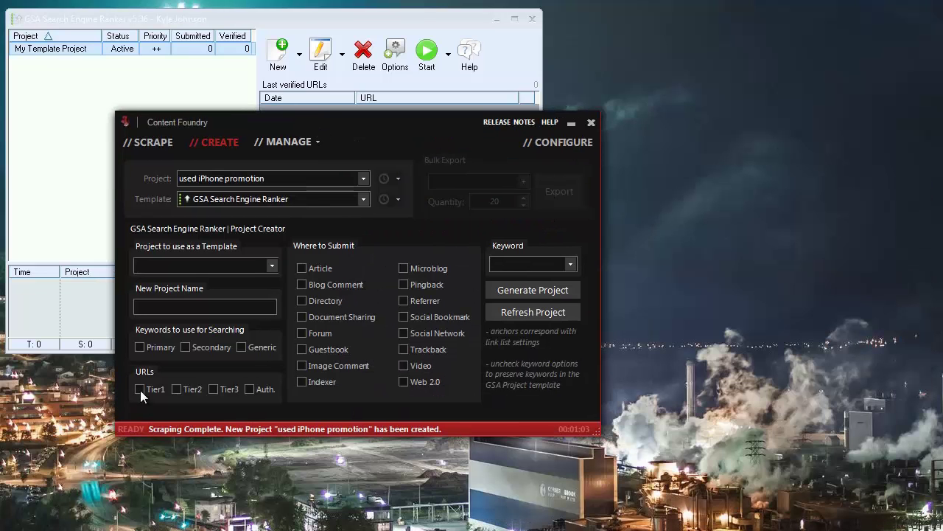
{"action": "left_click", "coordinate": [145, 266]}
{"action": "left_click", "coordinate": [188, 276]}
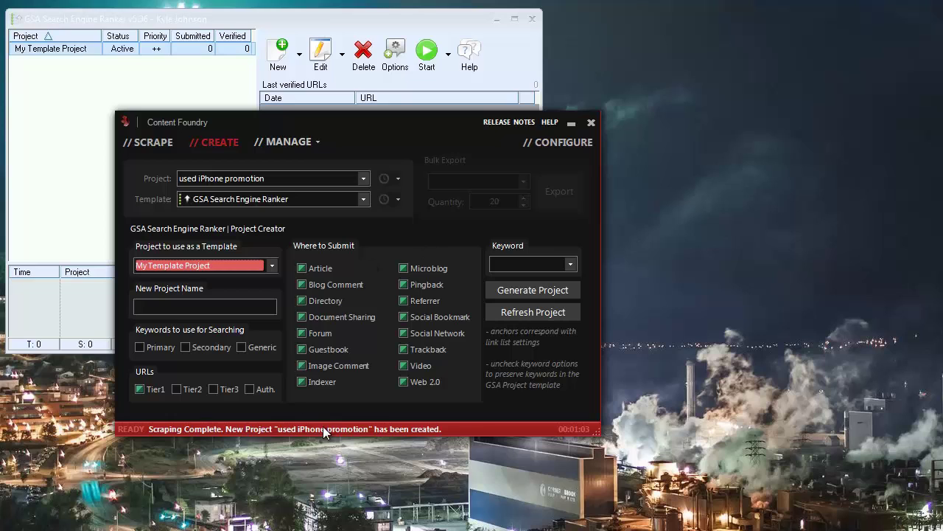
{"action": "left_click", "coordinate": [161, 303]}
{"action": "type", "text": "i"}
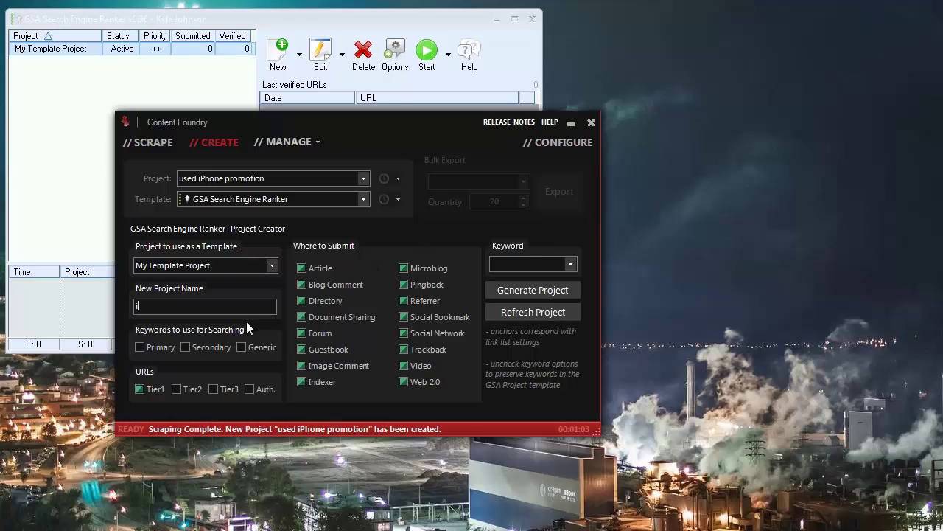
{"action": "type", "text": "Phone Promo"}
- Reopen My Template Project's data in GSA Search Engine Ranker and examine its Keywords field
{"action": "left_click_drag", "start_coordinate": [194, 126], "coordinate": [516, 204]}
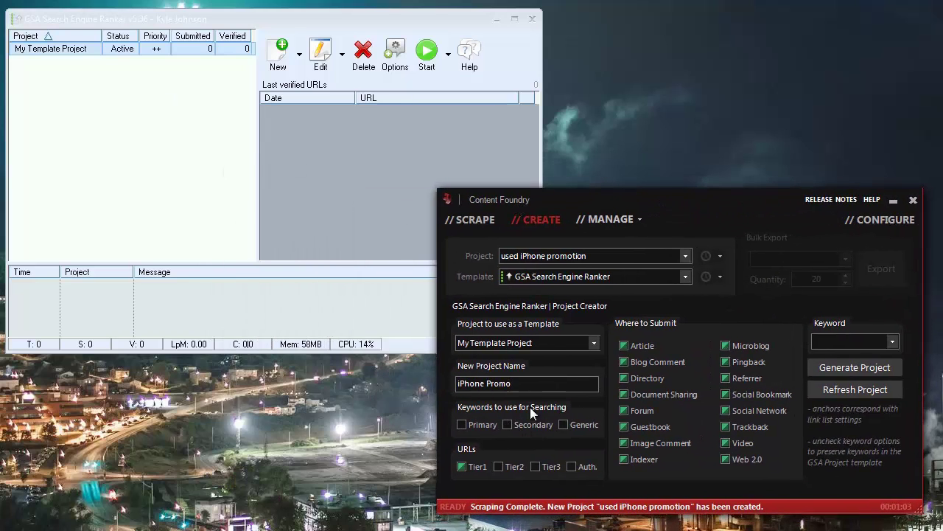
{"action": "left_click", "coordinate": [96, 49]}
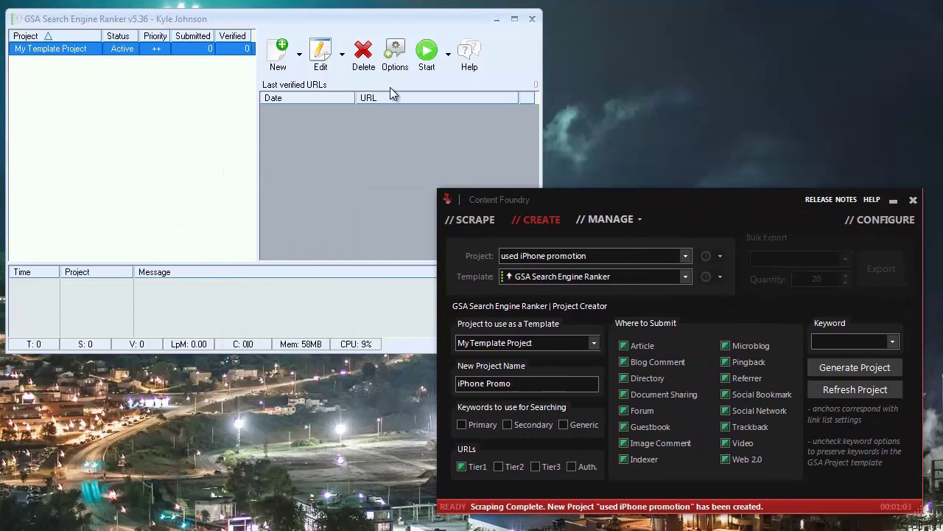
{"action": "left_click", "coordinate": [321, 53]}
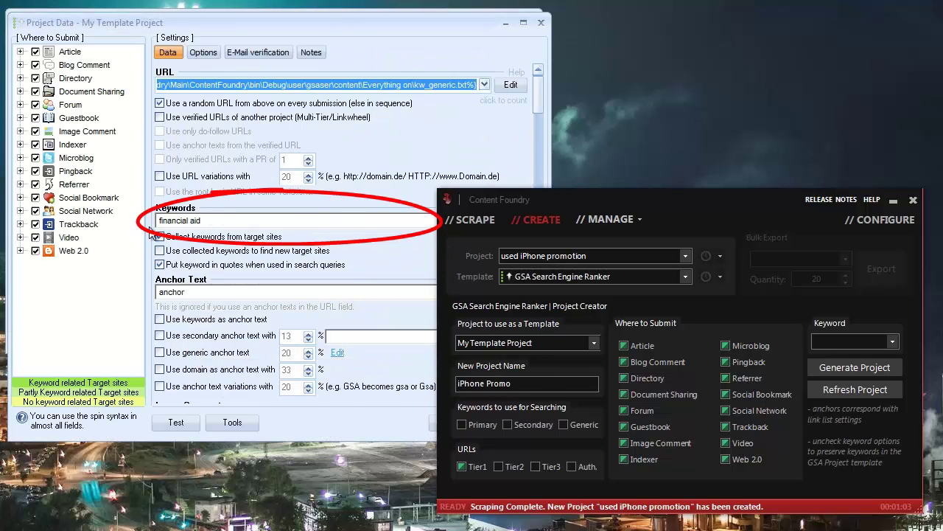
{"action": "left_click_drag", "start_coordinate": [161, 221], "coordinate": [238, 218]}
{"action": "left_click_drag", "start_coordinate": [585, 194], "coordinate": [729, 163]}
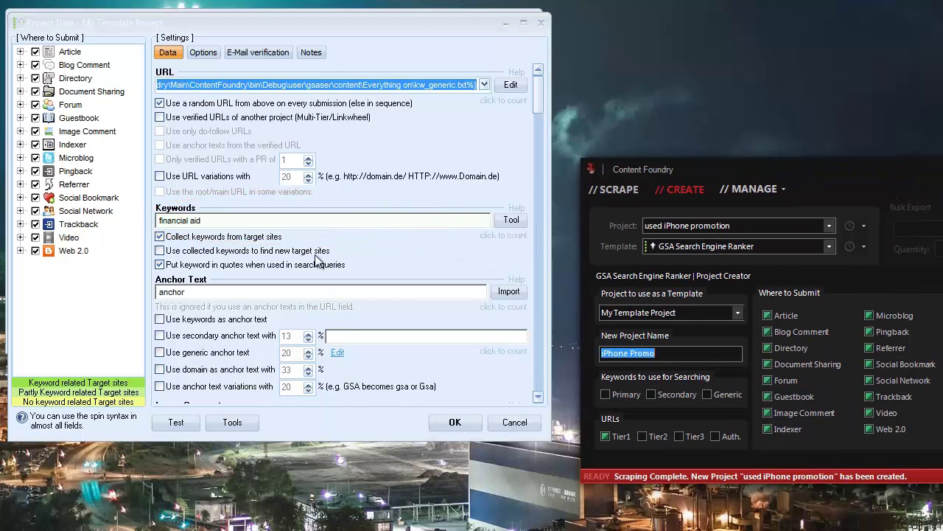
{"action": "left_click", "coordinate": [476, 221]}
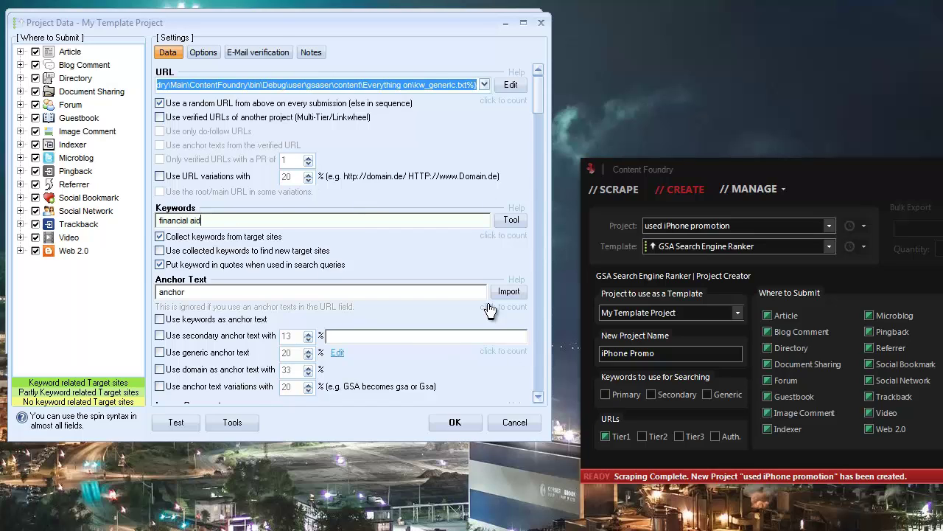
- Try the primary, secondary and generic keyword options for searching in Content Foundry, leaving all three off
{"action": "left_click", "coordinate": [607, 395]}
{"action": "left_click", "coordinate": [709, 395]}
{"action": "left_click", "coordinate": [744, 197]}
{"action": "left_click", "coordinate": [749, 213]}
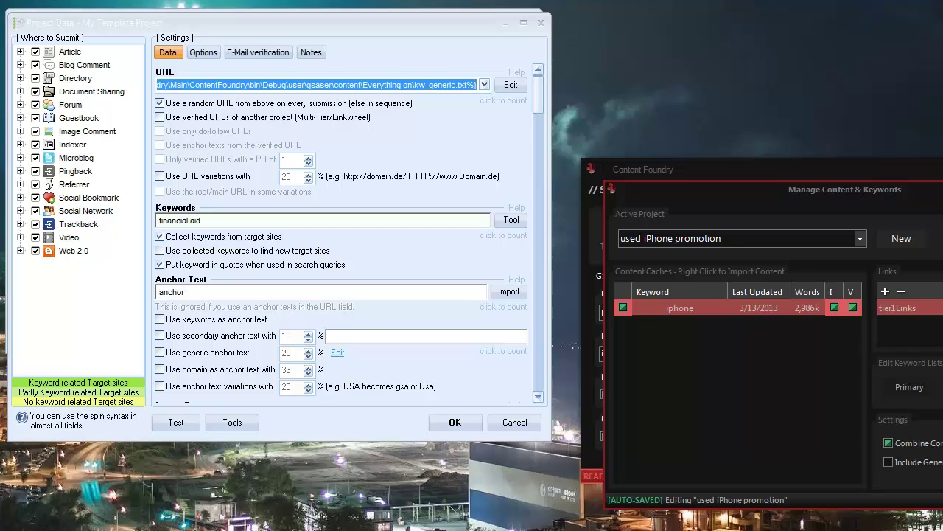
{"action": "key", "text": "Escape"}
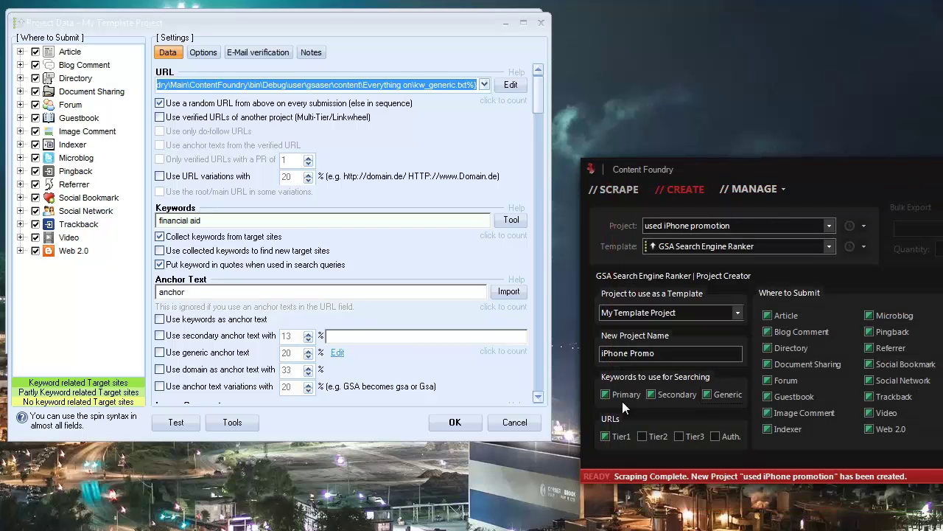
{"action": "left_click", "coordinate": [685, 395]}
- Set the keyword to used iphone and generate the iPhone Promo project
{"action": "left_click_drag", "start_coordinate": [693, 168], "coordinate": [493, 143]}
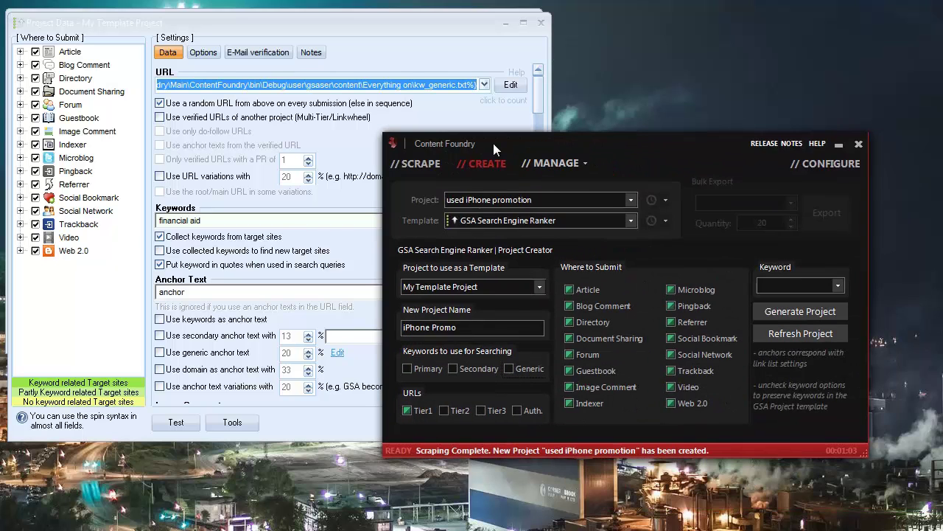
{"action": "left_click", "coordinate": [821, 283]}
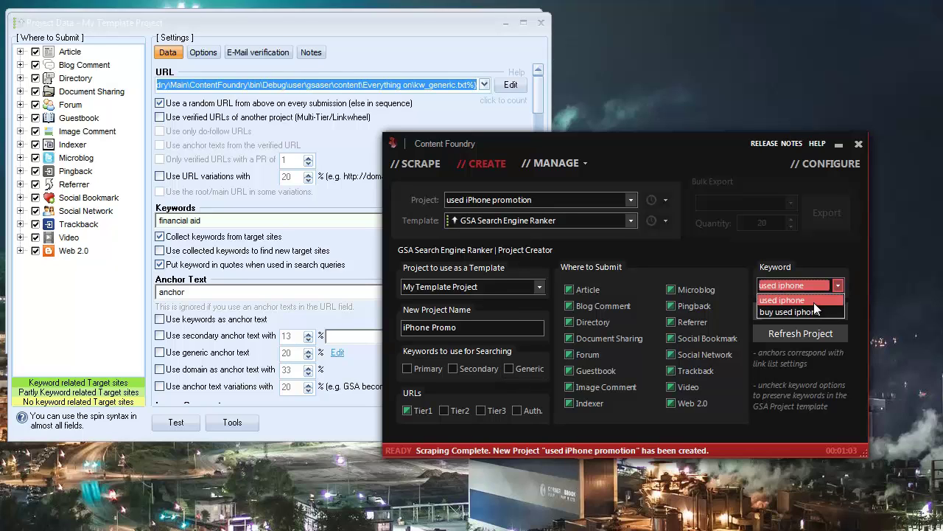
{"action": "left_click", "coordinate": [806, 301]}
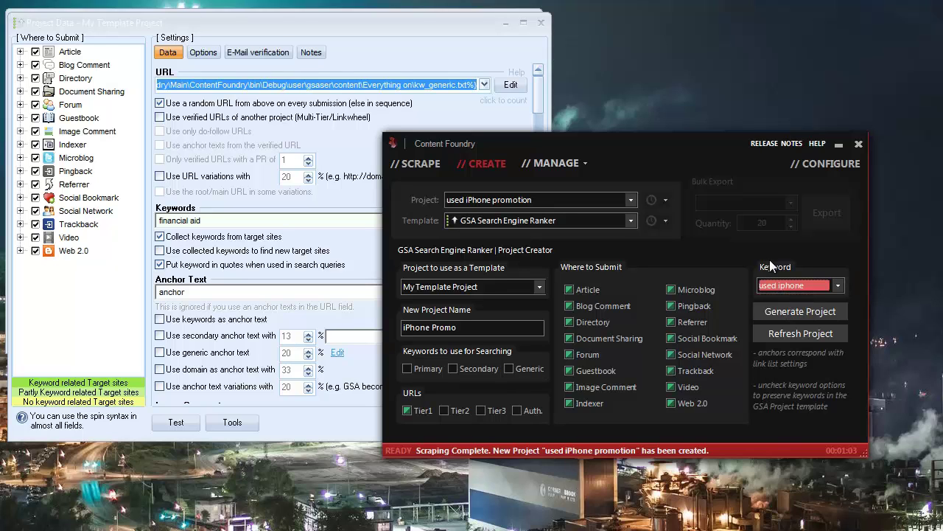
{"action": "left_click", "coordinate": [806, 313]}
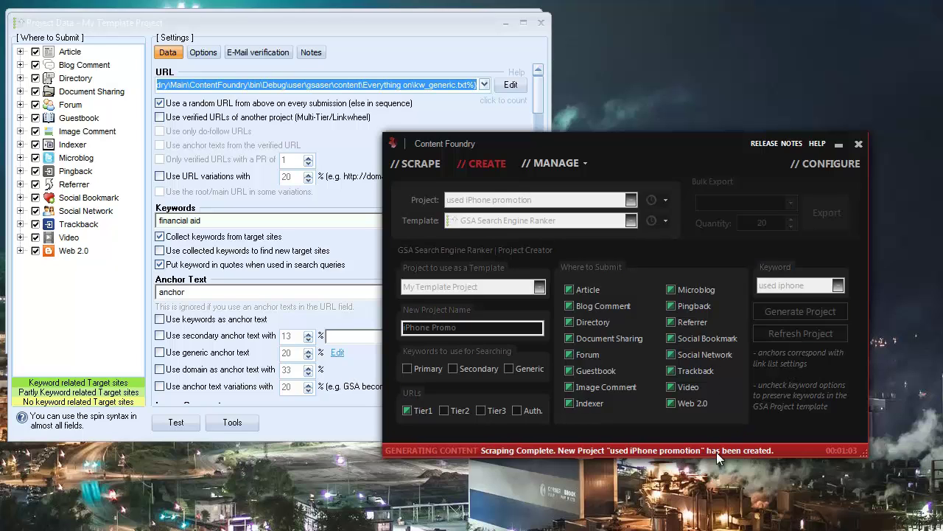
- Close the template project's data and accept restarting GSA Search Engine Ranker to load the generated project
{"action": "left_click", "coordinate": [543, 24]}
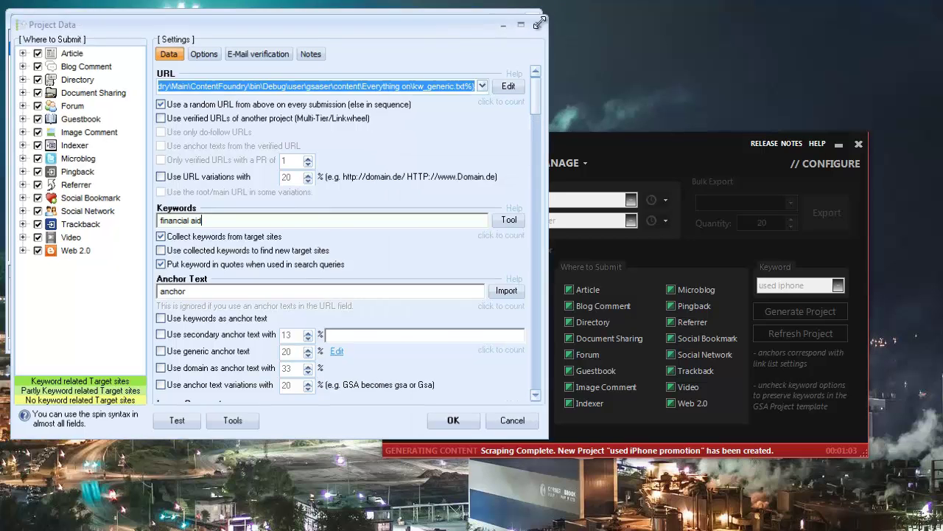
{"action": "left_click", "coordinate": [651, 136]}
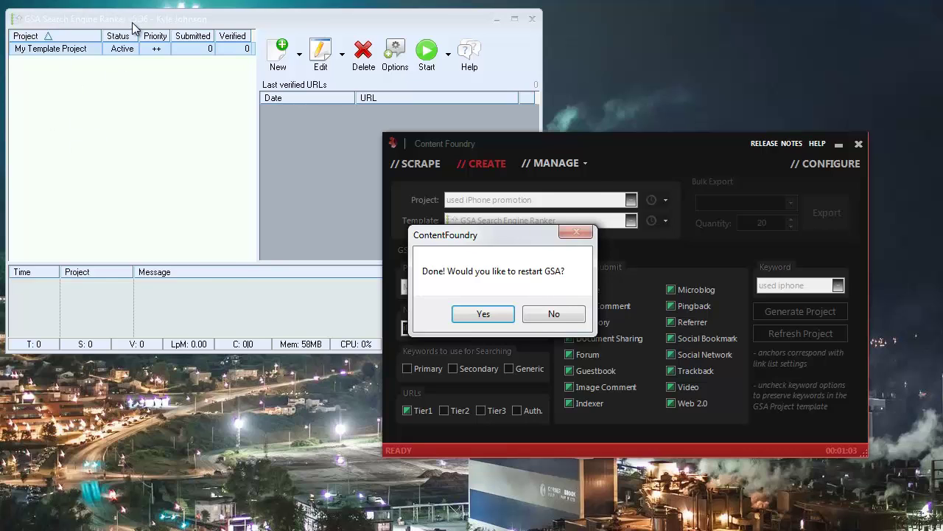
{"action": "left_click_drag", "start_coordinate": [133, 22], "coordinate": [134, 0]}
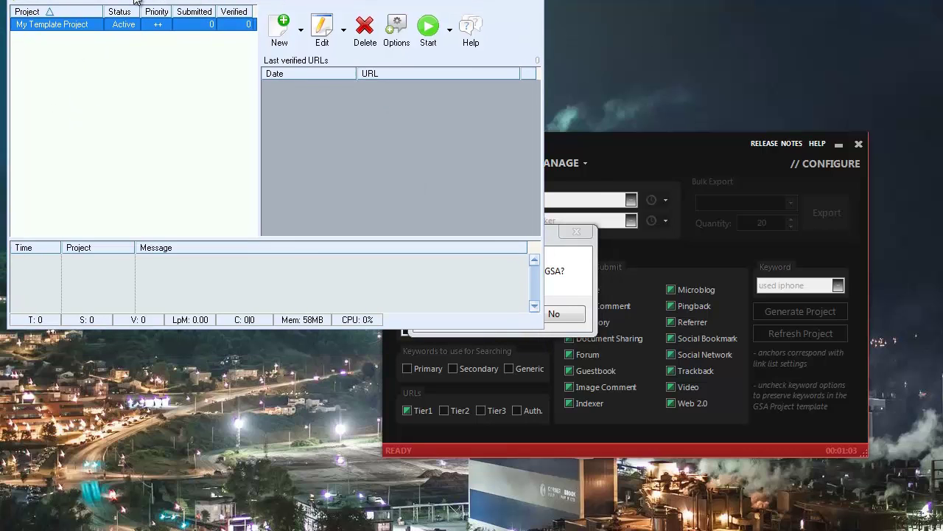
{"action": "left_click", "coordinate": [574, 249]}
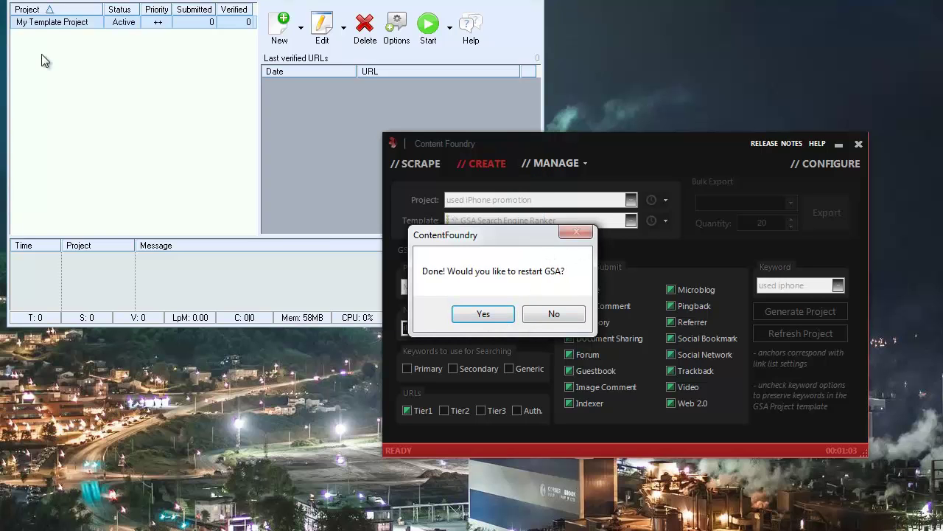
{"action": "left_click", "coordinate": [480, 313]}
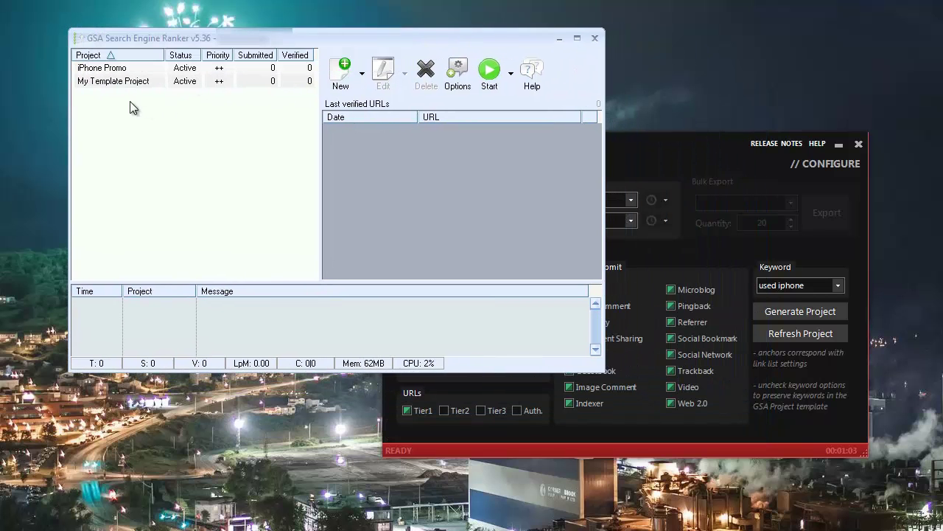
- Open the iPhone Promo project's data and review its fields from URL and Keywords through the article and comment fields
{"action": "left_click", "coordinate": [120, 82]}
{"action": "left_click", "coordinate": [120, 73]}
{"action": "double_click", "coordinate": [120, 74]}
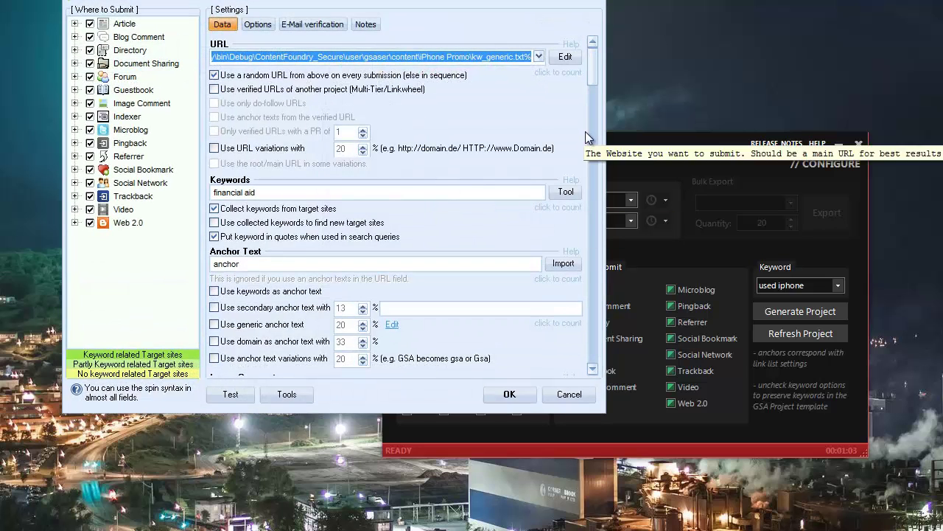
{"action": "scroll", "coordinate": [594, 128], "scroll_direction": "down", "scroll_amount": 10}
{"action": "left_click", "coordinate": [351, 251]}
{"action": "left_click_drag", "start_coordinate": [351, 251], "coordinate": [542, 272]}
{"action": "left_click", "coordinate": [410, 289]}
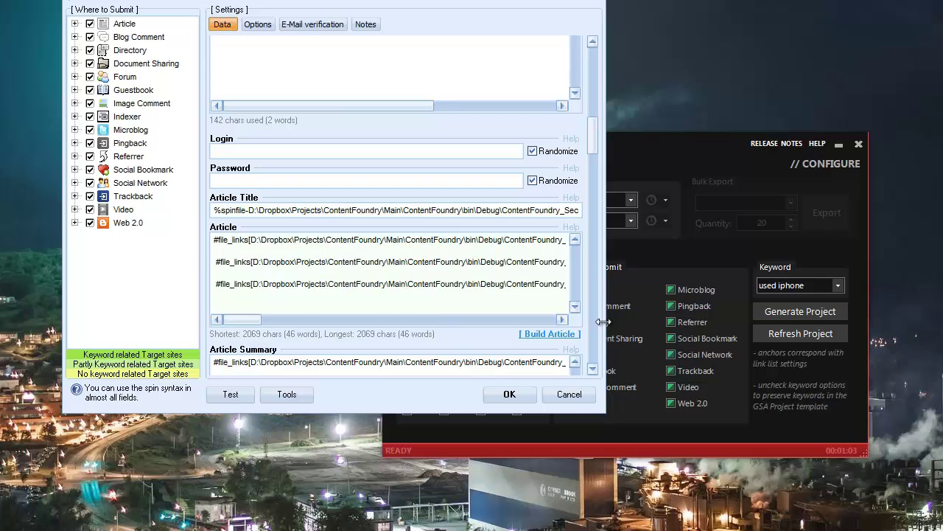
{"action": "left_click", "coordinate": [593, 323]}
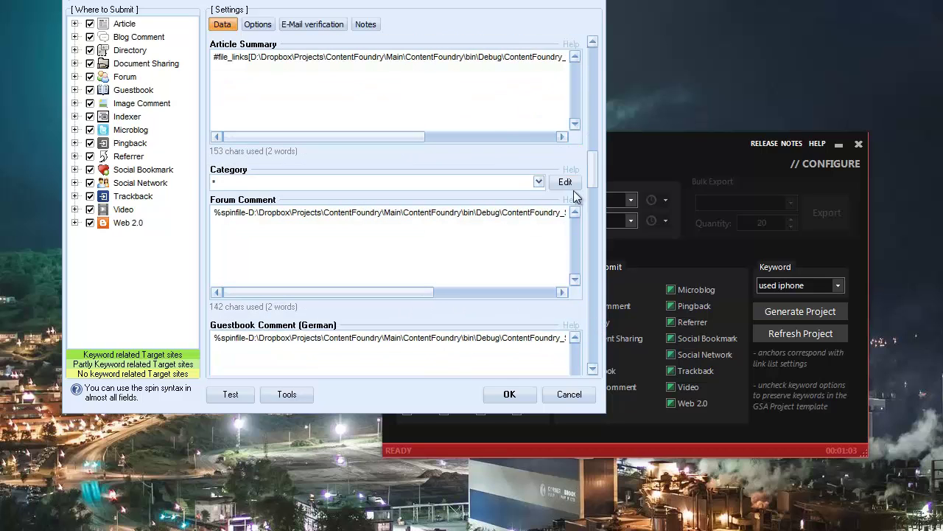
- Examine the full width of the iPhone Promo project's Article field, including its sentence file references and anchor link code
{"action": "left_click", "coordinate": [591, 142]}
{"action": "left_click_drag", "start_coordinate": [355, 284], "coordinate": [214, 284]}
{"action": "left_click_drag", "start_coordinate": [693, 267], "coordinate": [699, 266]}
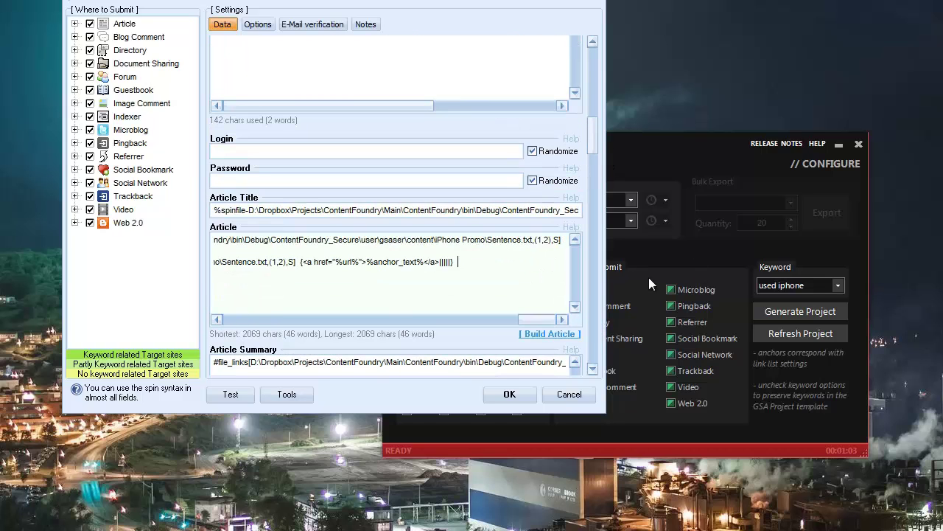
{"action": "left_click_drag", "start_coordinate": [319, 266], "coordinate": [441, 263]}
{"action": "left_click", "coordinate": [441, 263]}
{"action": "left_click_drag", "start_coordinate": [517, 318], "coordinate": [236, 325]}
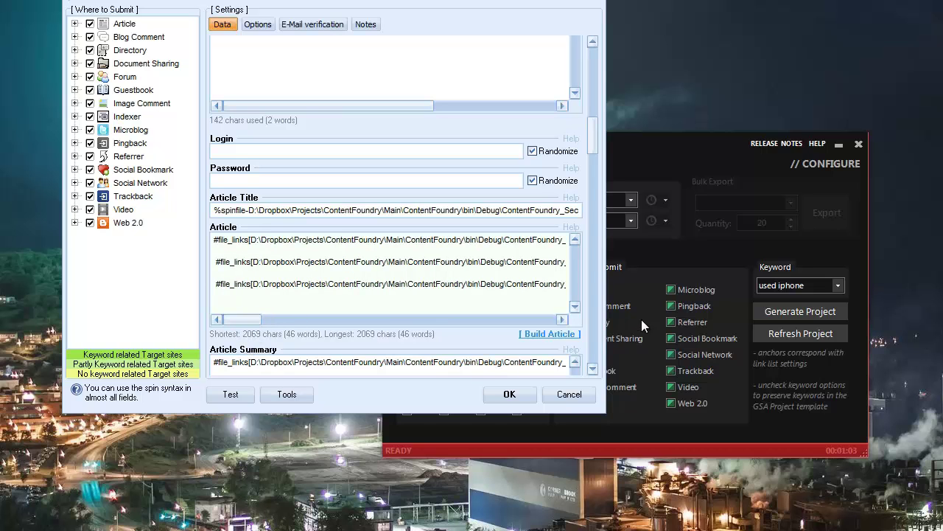
- Review the Article and Article Summary fields together, and switch to Content Foundry's project creator
{"action": "left_click", "coordinate": [595, 256]}
{"action": "left_click", "coordinate": [596, 230]}
{"action": "left_click_drag", "start_coordinate": [595, 225], "coordinate": [594, 127]}
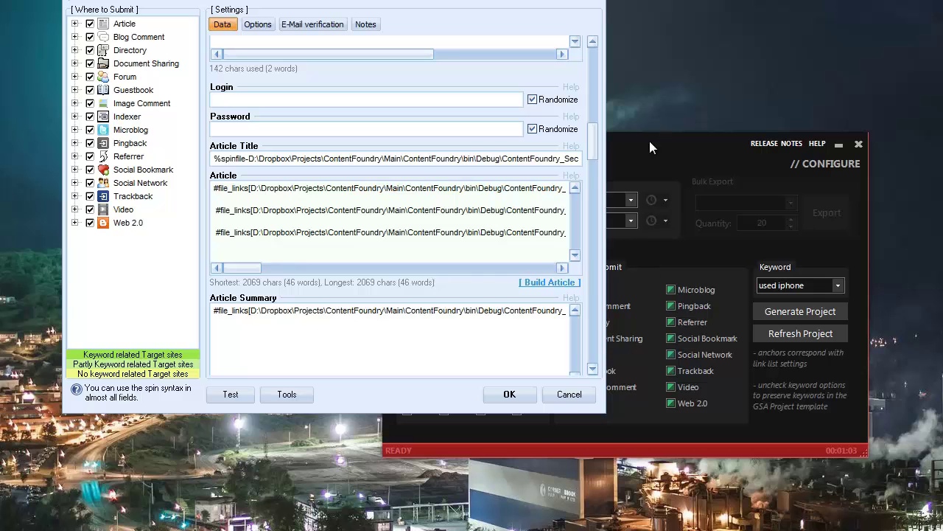
{"action": "left_click", "coordinate": [613, 157]}
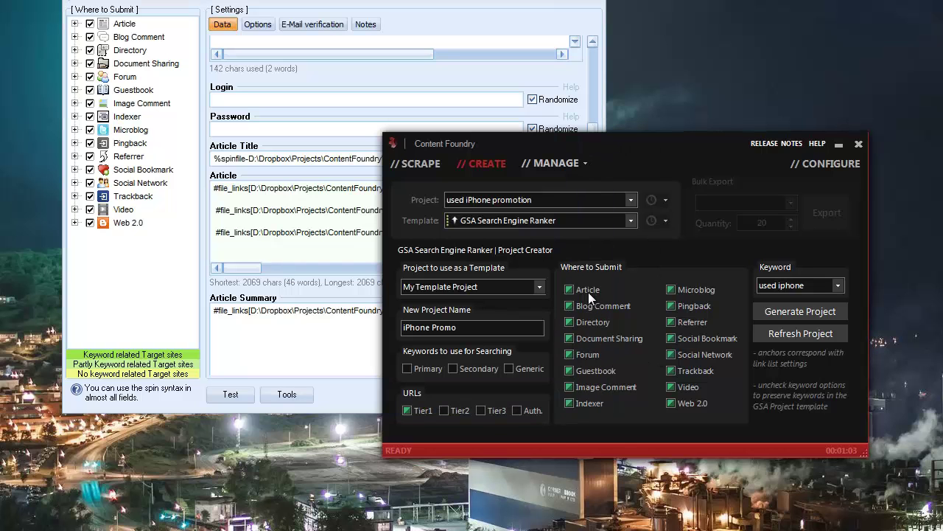